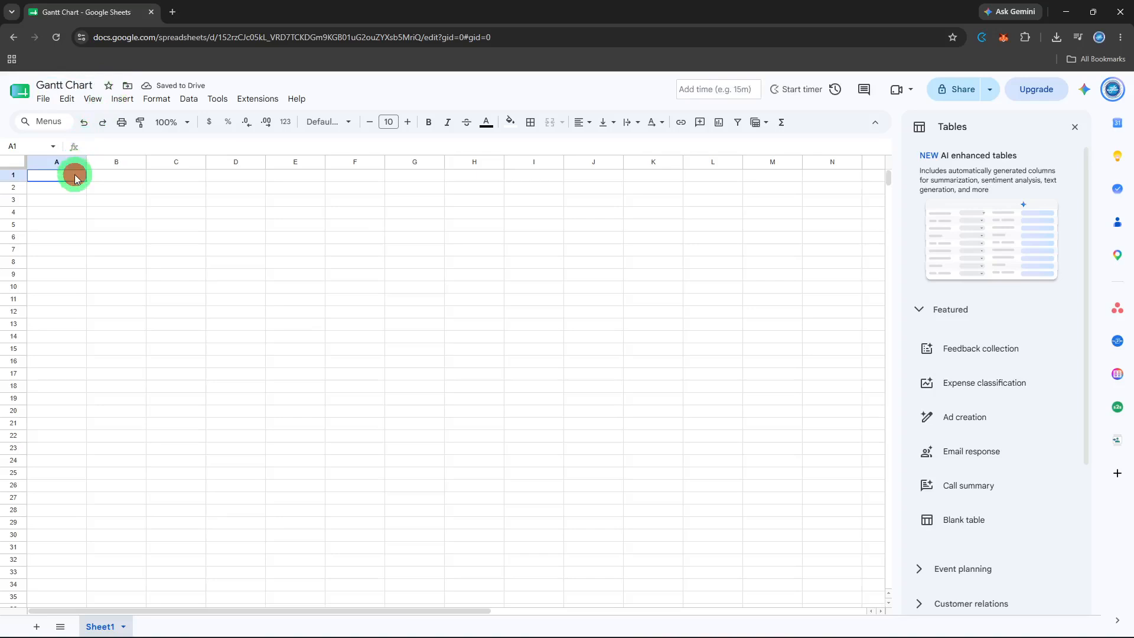
- Enter the column headers Task, Start Date, End Date and Duration in cells A1 to D1
{"action": "double_click", "coordinate": [75, 175]}
{"action": "type", "text": "Task"}
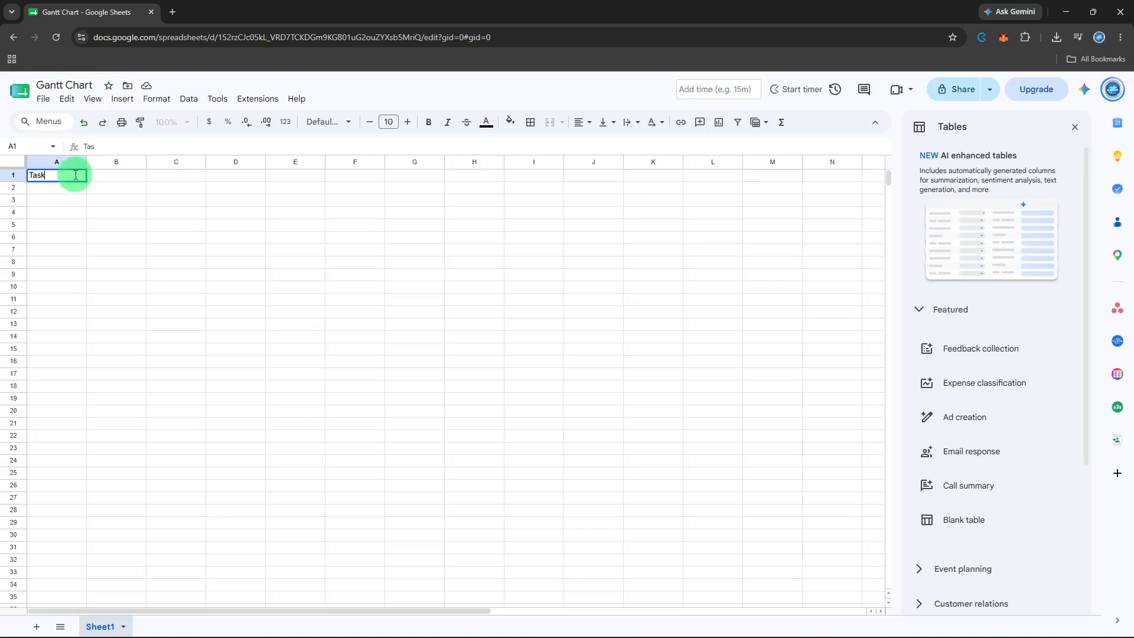
{"action": "double_click", "coordinate": [107, 175]}
{"action": "type", "text": "S"}
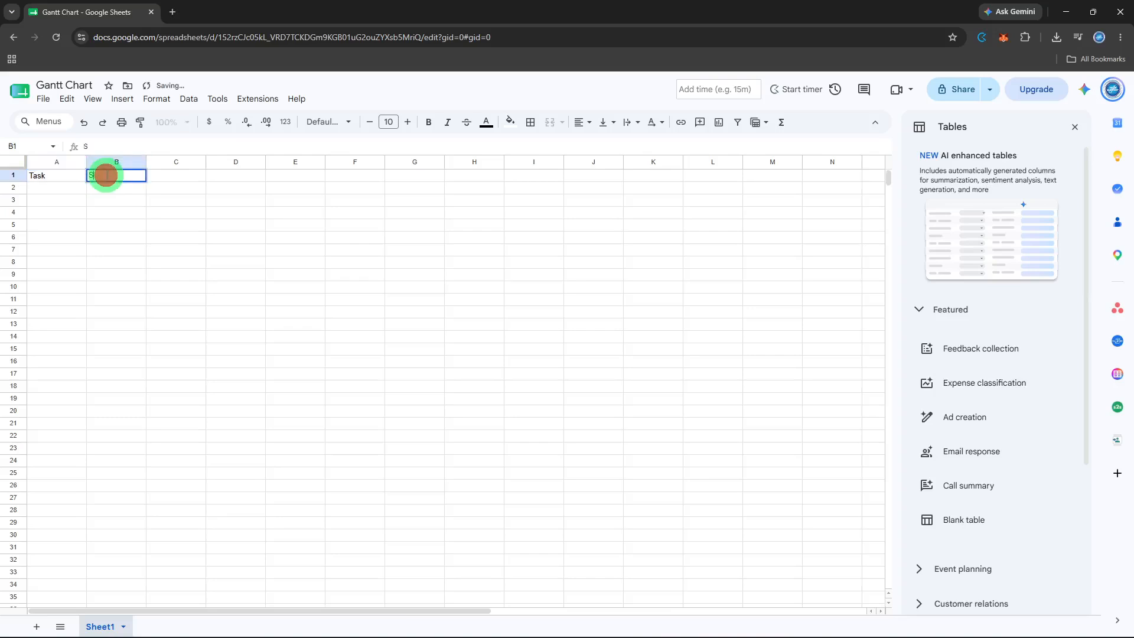
{"action": "type", "text": "tart Date"}
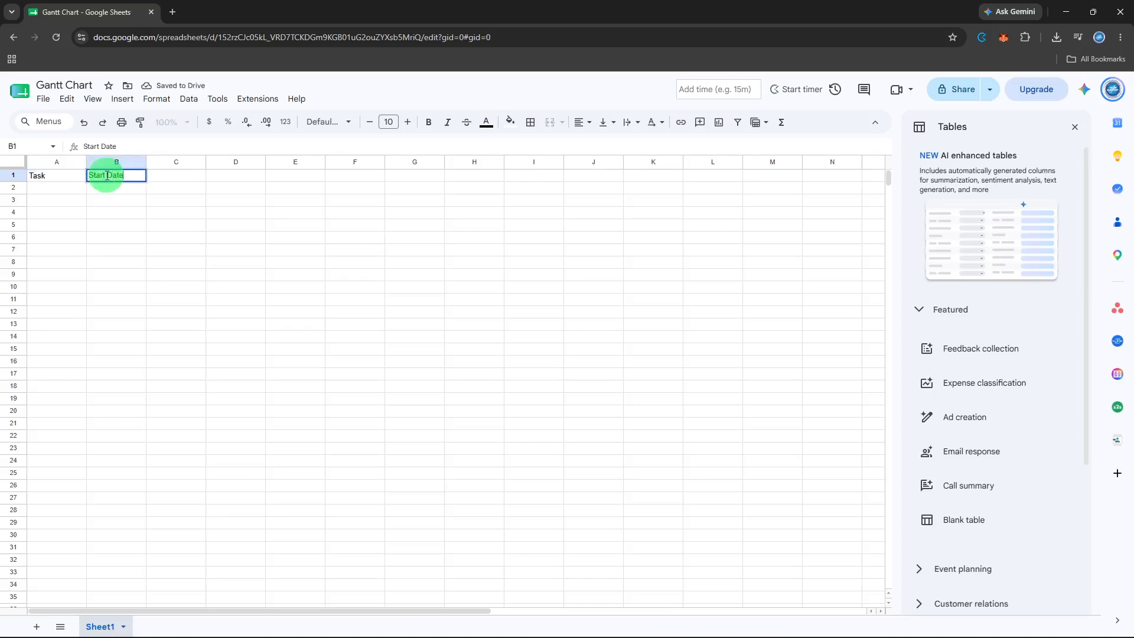
{"action": "left_click", "coordinate": [165, 179]}
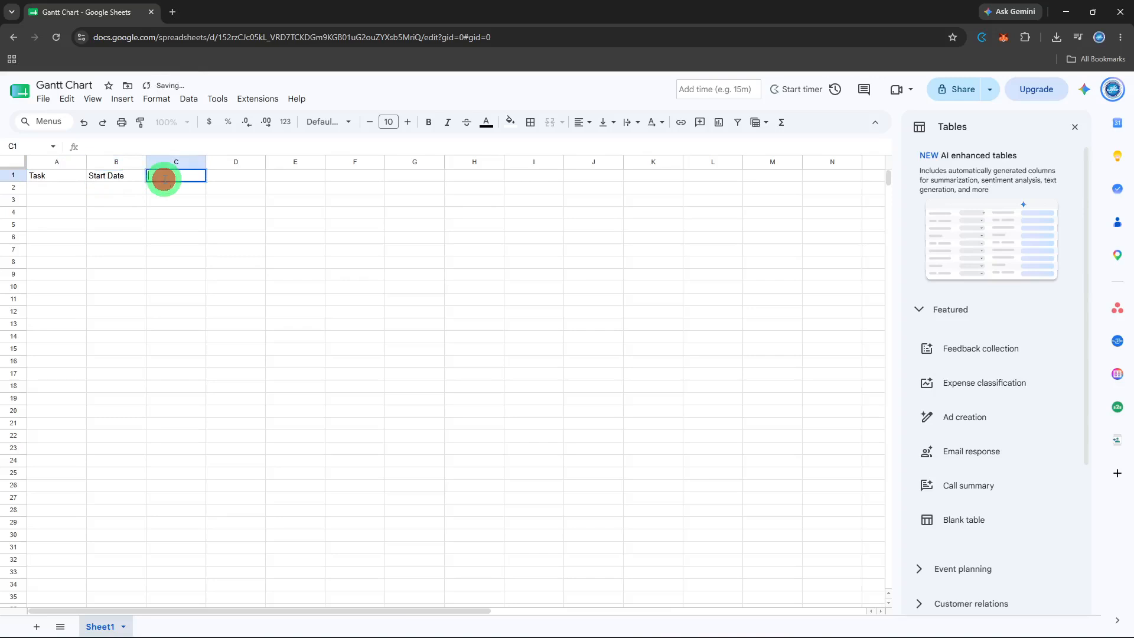
{"action": "type", "text": "End Date"}
{"action": "left_click", "coordinate": [254, 178]}
{"action": "type", "text": "Duration"}
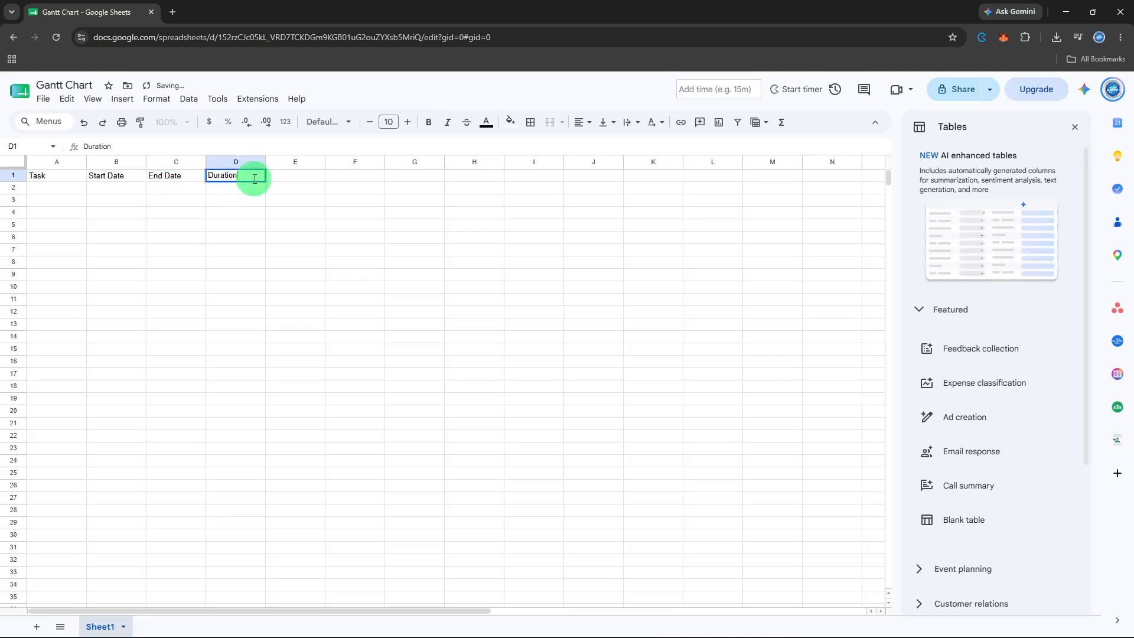
- Fill in row 2 with the task Website, start date January 5, 2026 and end date January 14, 2026
{"action": "left_click", "coordinate": [61, 190]}
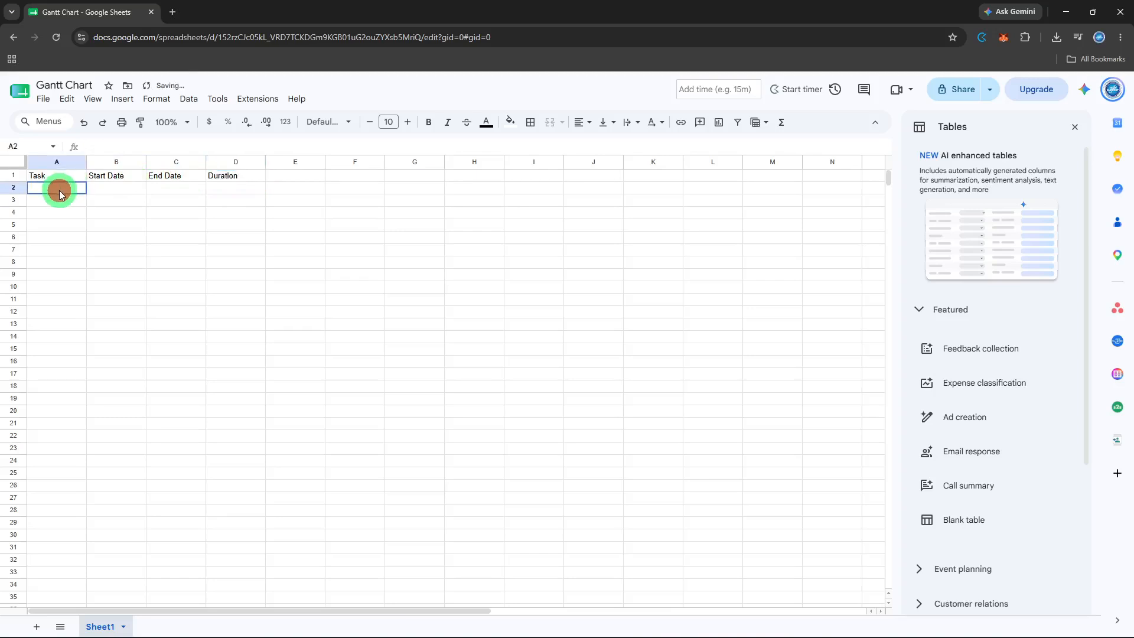
{"action": "double_click", "coordinate": [60, 190]}
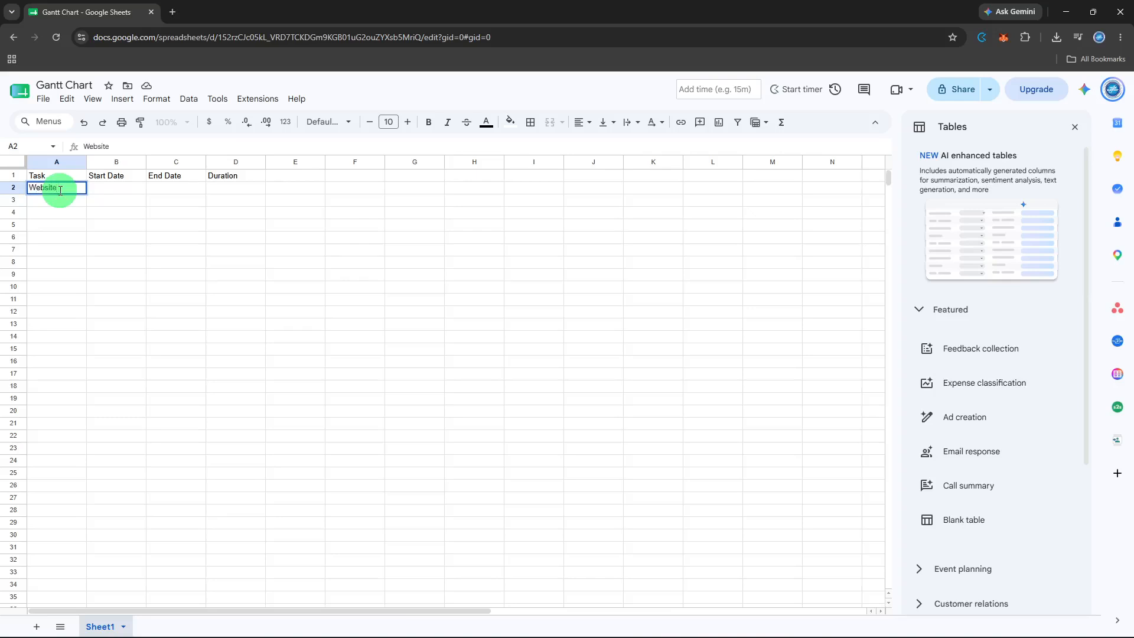
{"action": "double_click", "coordinate": [104, 188]}
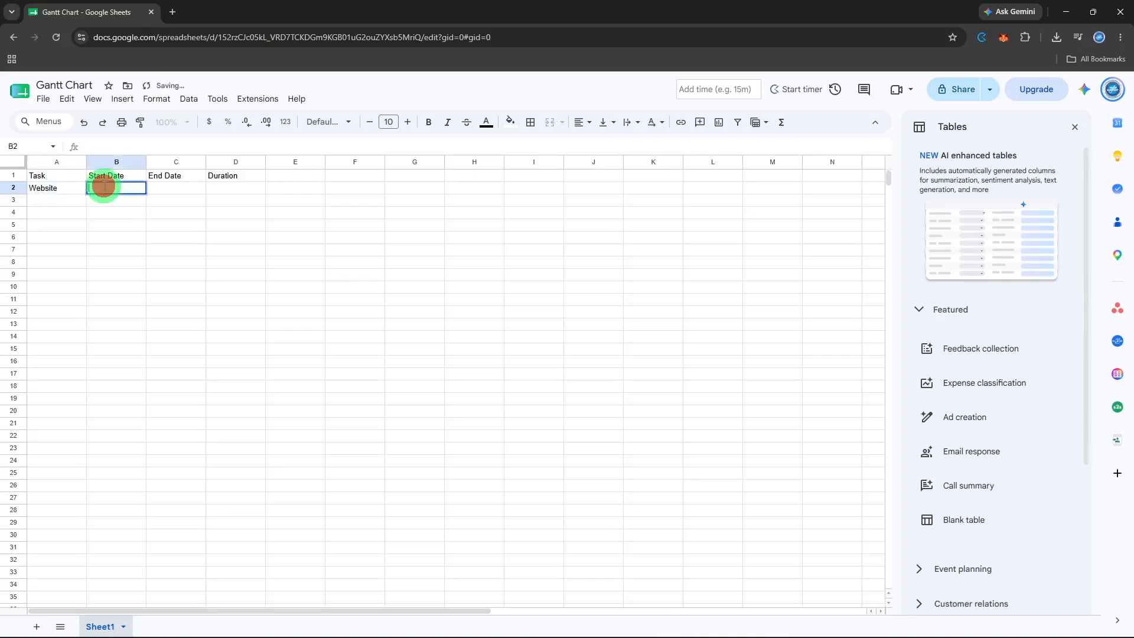
{"action": "type", "text": "January 5, 2026"}
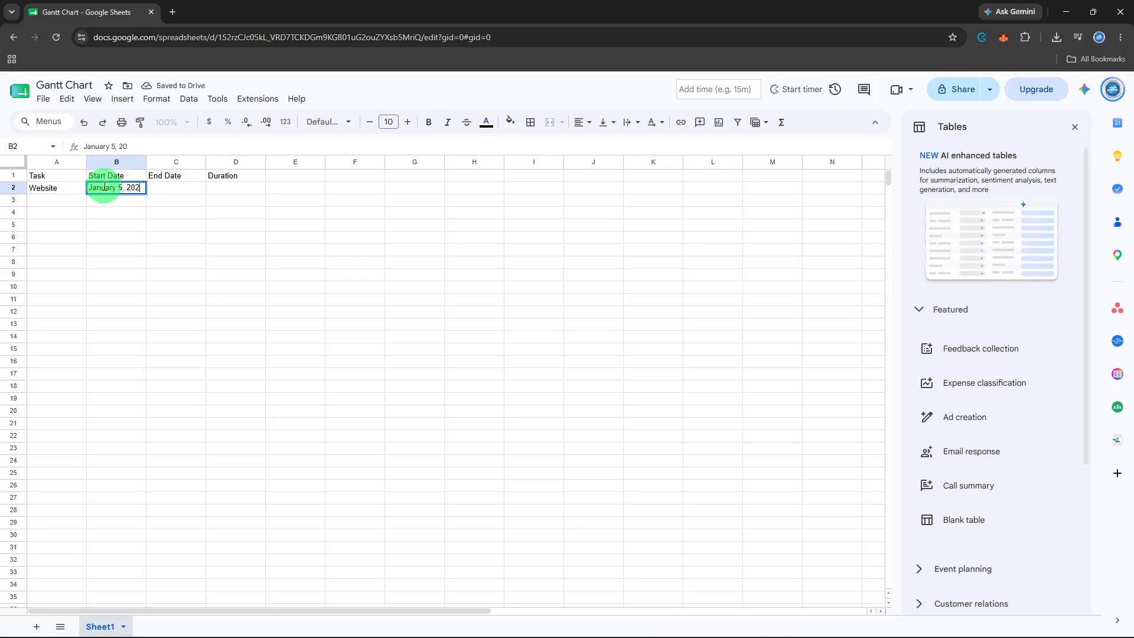
{"action": "double_click", "coordinate": [165, 187]}
{"action": "type", "text": "Janua"}
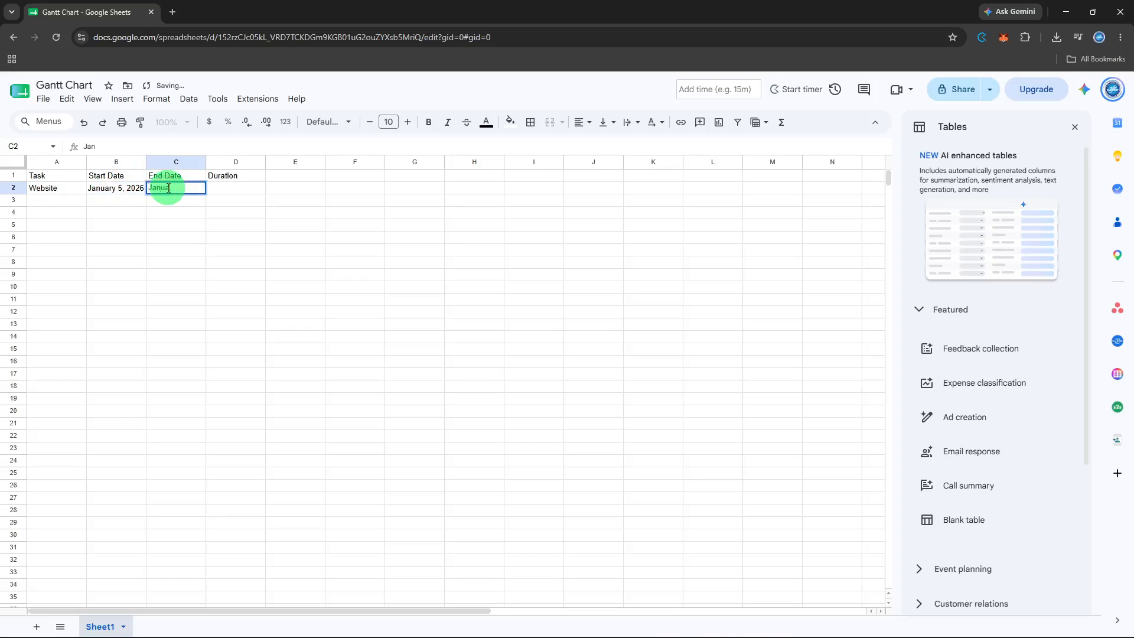
{"action": "type", "text": "ry 14, 2026"}
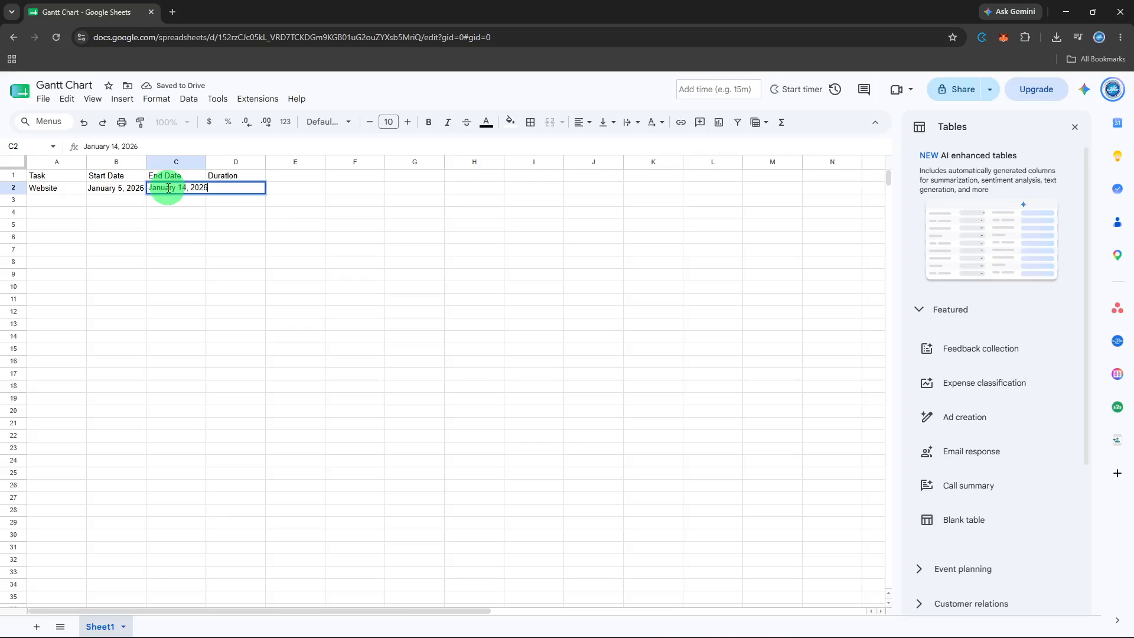
{"action": "left_click", "coordinate": [239, 189]}
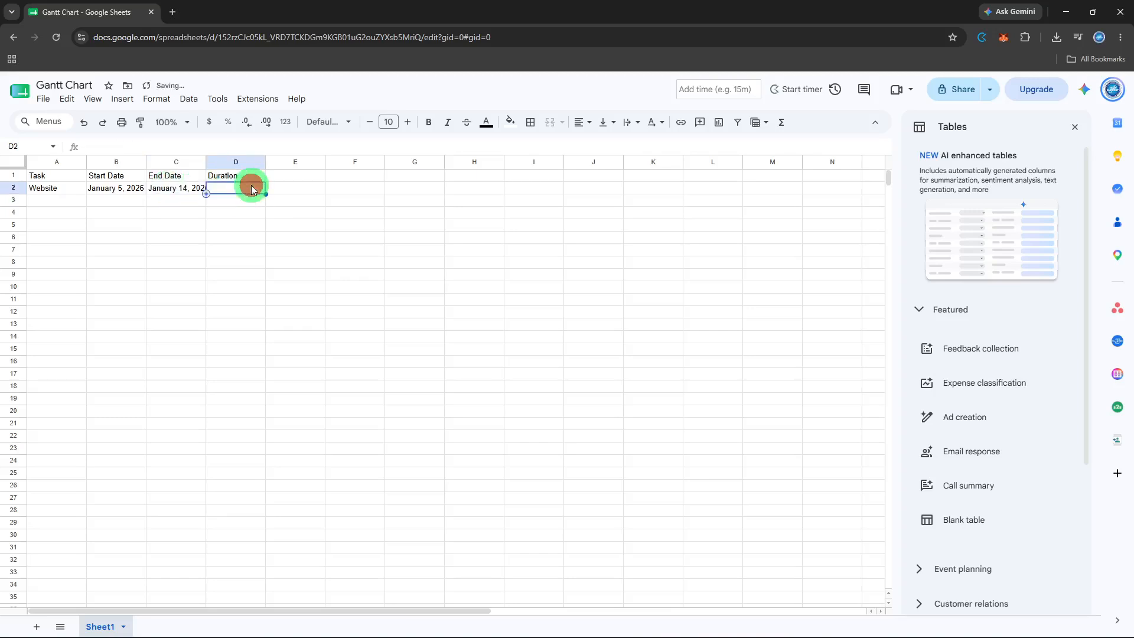
{"action": "double_click", "coordinate": [251, 188]}
- Copy the task name and both dates from A2:C2 into rows 3 to 7
{"action": "left_click_drag", "start_coordinate": [39, 188], "coordinate": [180, 189]}
{"action": "key", "text": "ctrl+c"}
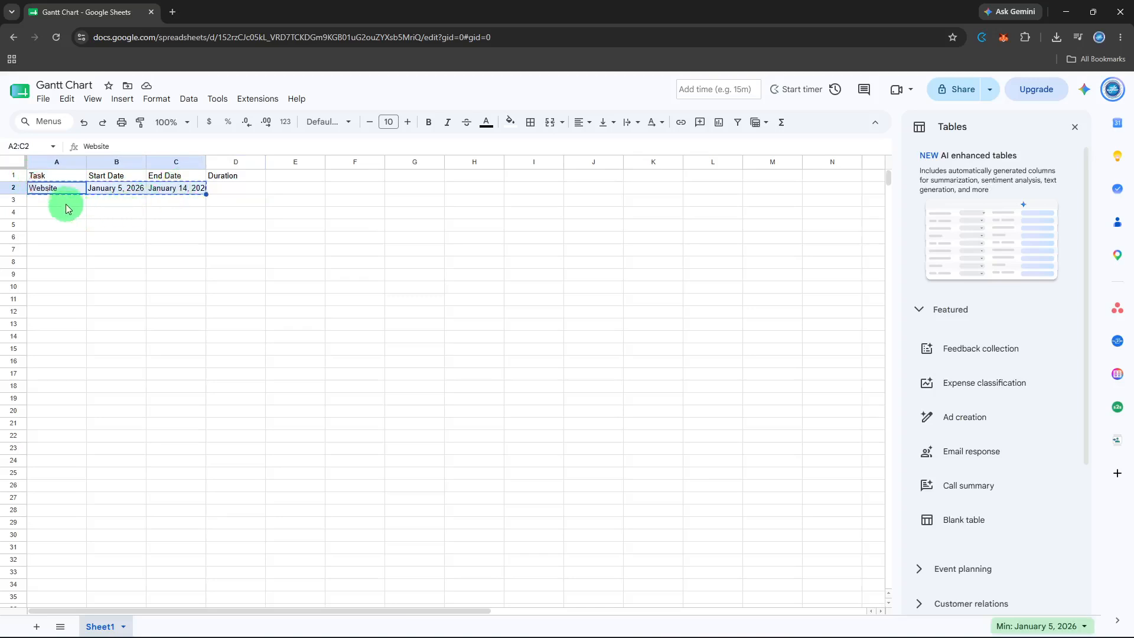
{"action": "left_click_drag", "start_coordinate": [66, 203], "coordinate": [173, 246]}
{"action": "key", "text": "ctrl+v"}
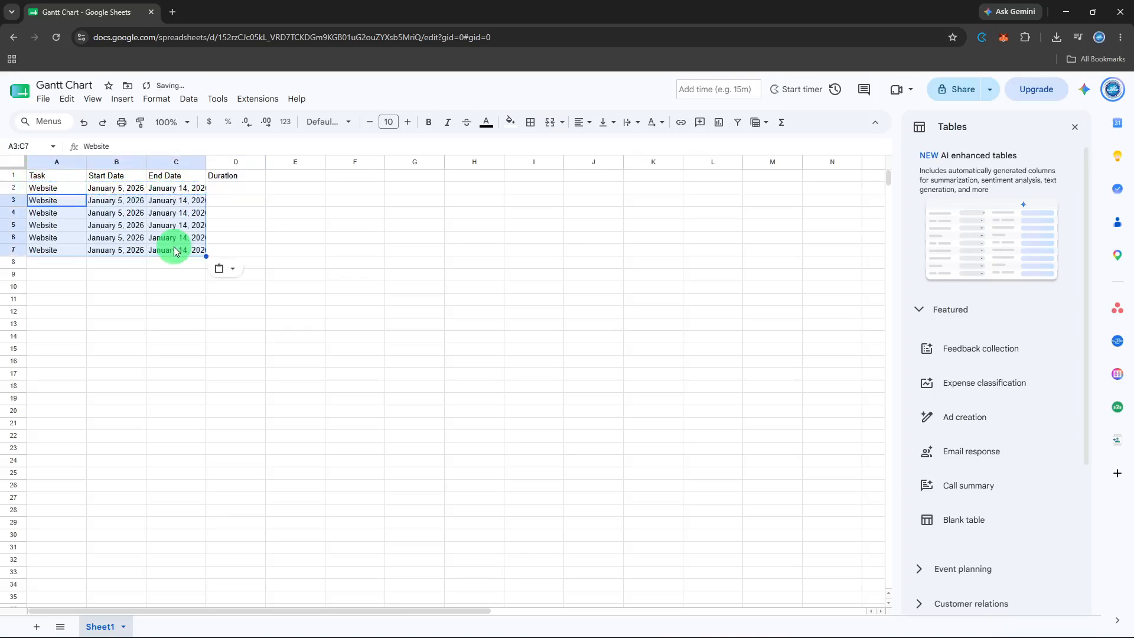
- Change the start date in cell B3 to January 6, 2026
{"action": "left_click", "coordinate": [133, 201]}
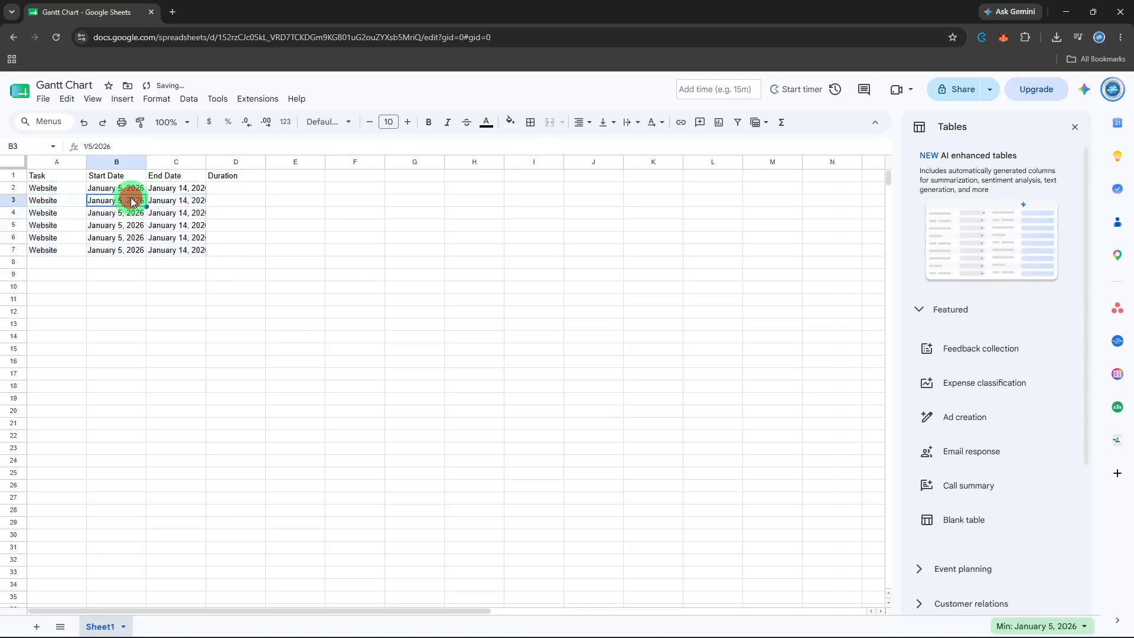
{"action": "double_click", "coordinate": [132, 200]}
{"action": "left_click", "coordinate": [103, 265]}
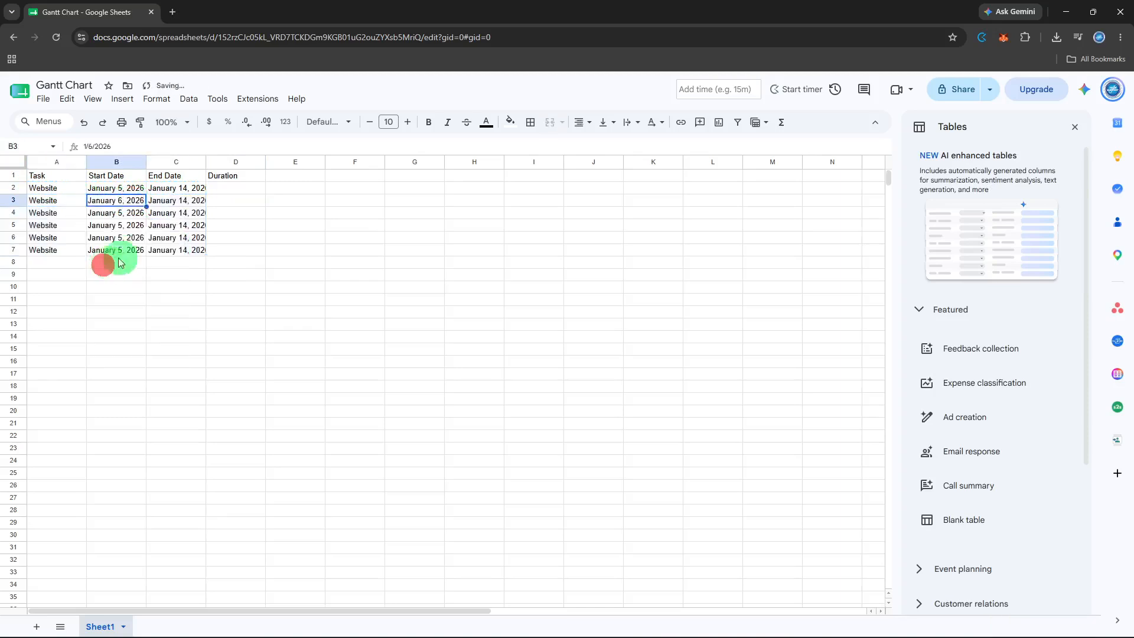
{"action": "double_click", "coordinate": [174, 206]}
{"action": "left_click", "coordinate": [169, 295]}
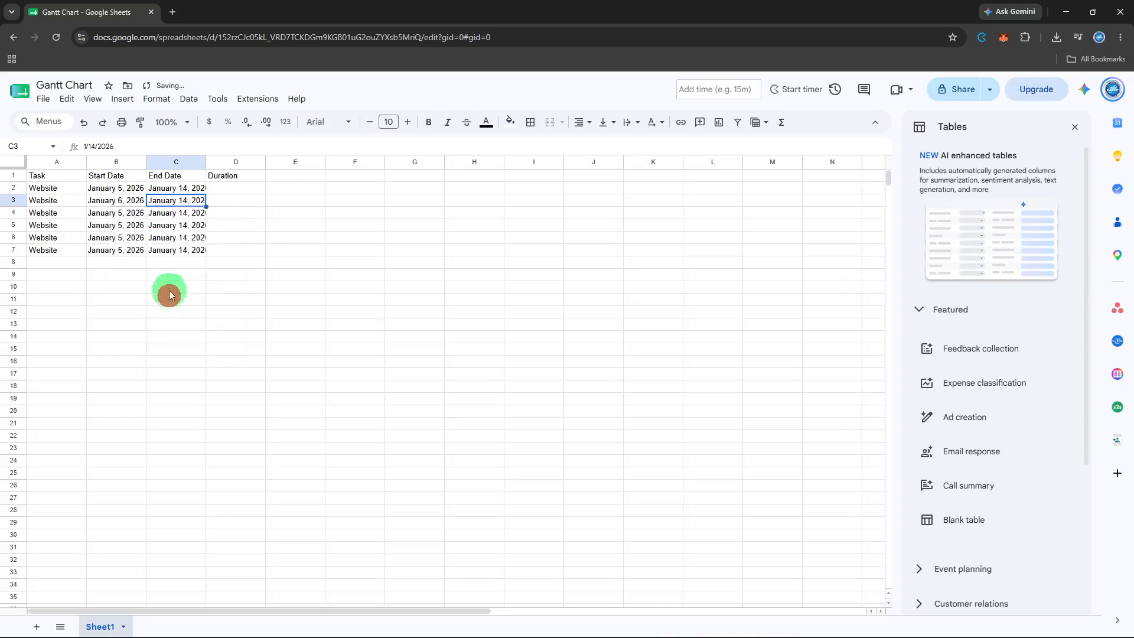
{"action": "left_click", "coordinate": [102, 214]}
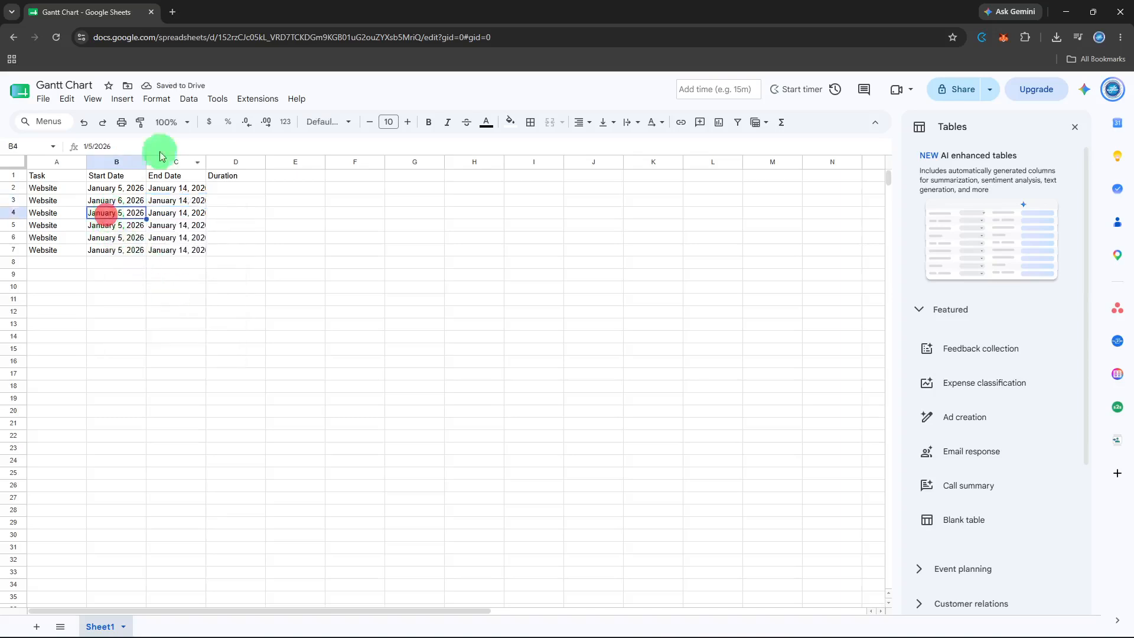
- Apply the Date number format to the whole Start Date and End Date columns
{"action": "left_click", "coordinate": [118, 160]}
{"action": "left_click", "coordinate": [156, 99]}
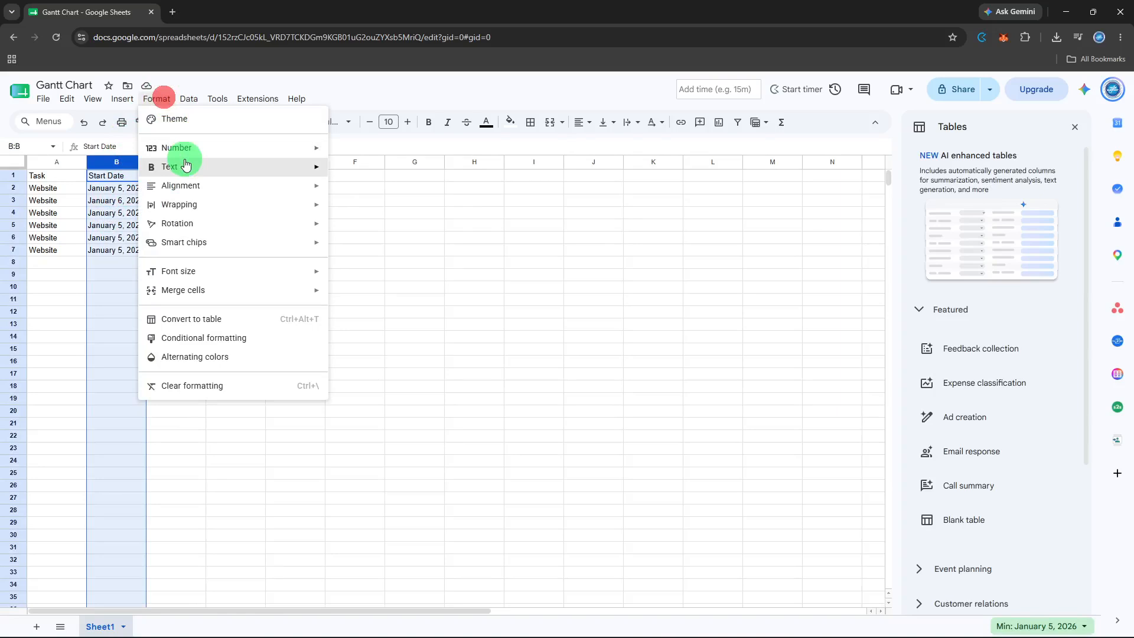
{"action": "mouse_move", "coordinate": [189, 148]}
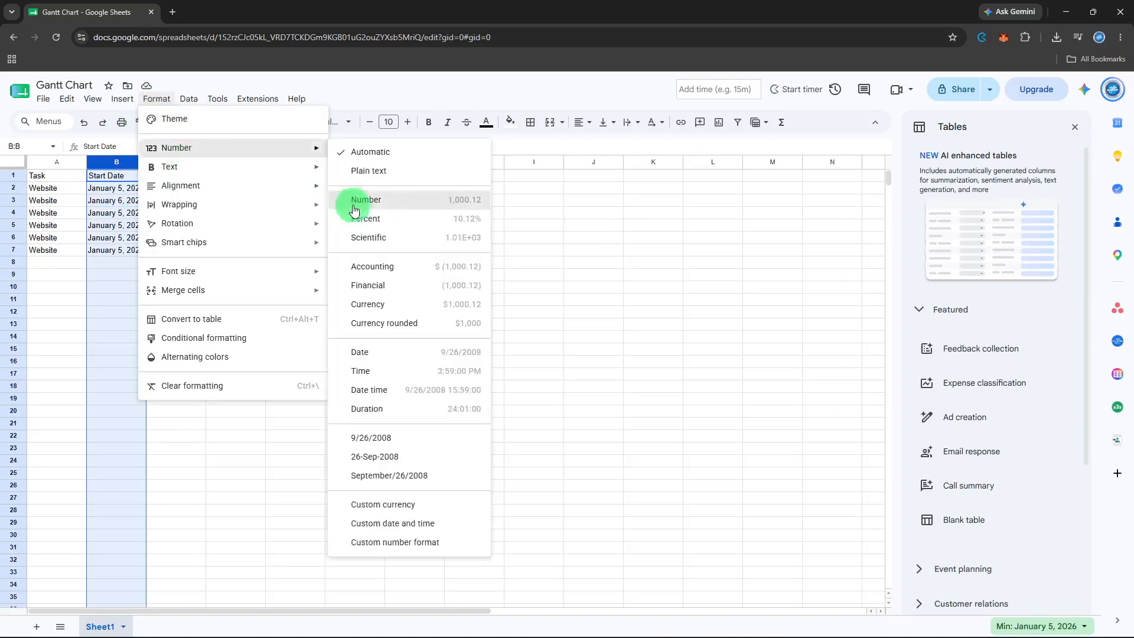
{"action": "left_click", "coordinate": [367, 351]}
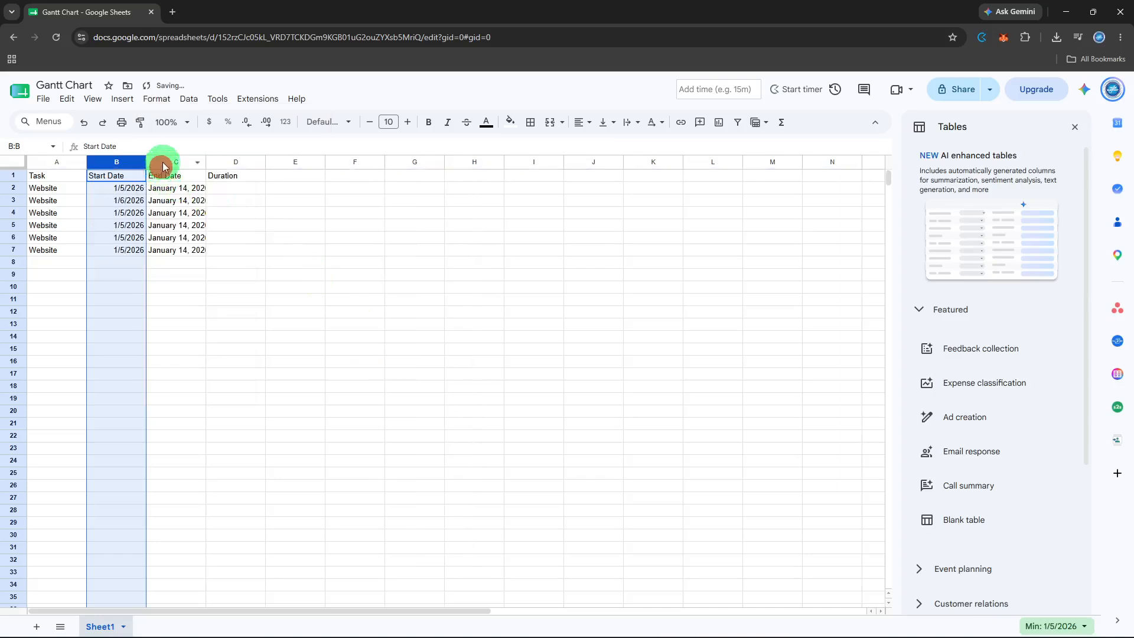
{"action": "left_click", "coordinate": [164, 163]}
{"action": "left_click", "coordinate": [157, 99]}
{"action": "mouse_move", "coordinate": [196, 172]}
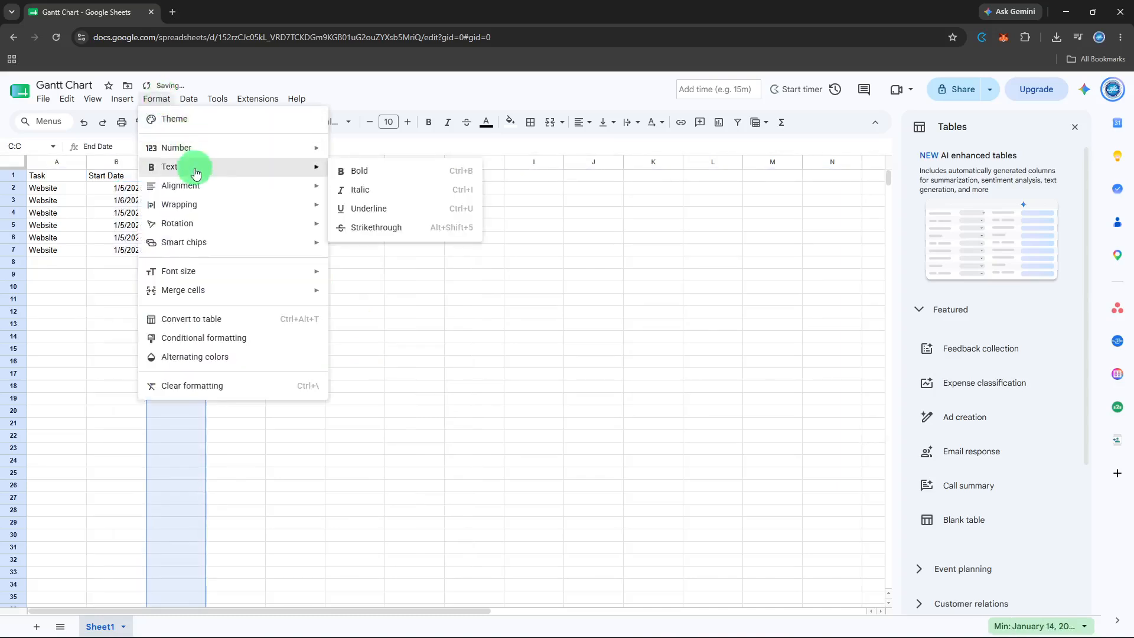
{"action": "mouse_move", "coordinate": [223, 152]}
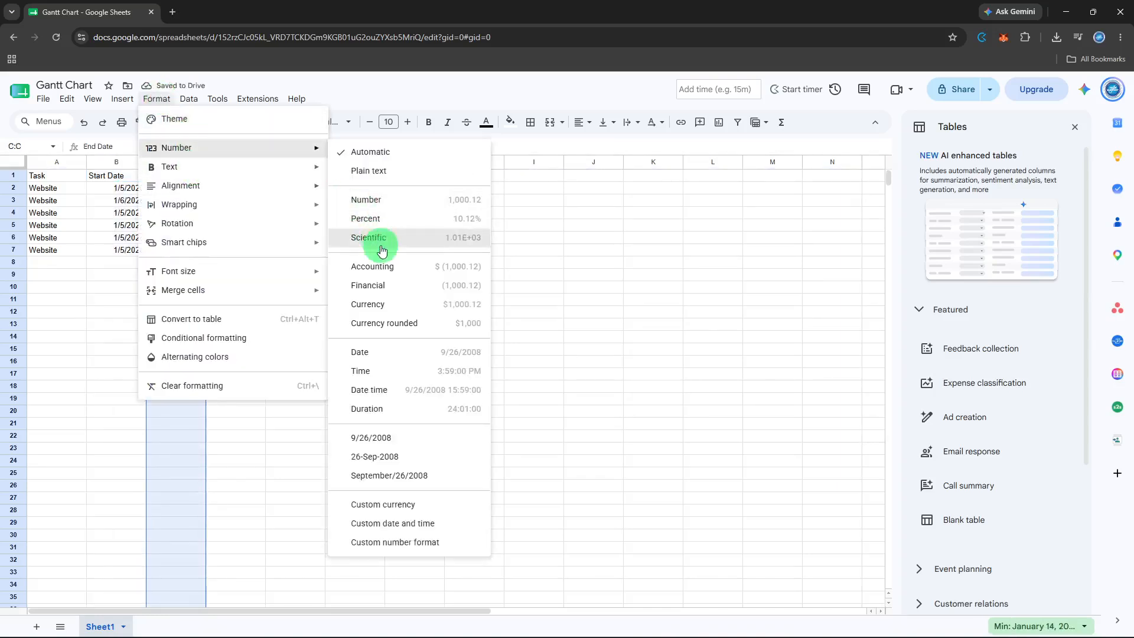
{"action": "left_click", "coordinate": [369, 351]}
- Enter the formula =C2-B2+1 in cell D2 to calculate the first task's duration
{"action": "double_click", "coordinate": [235, 186]}
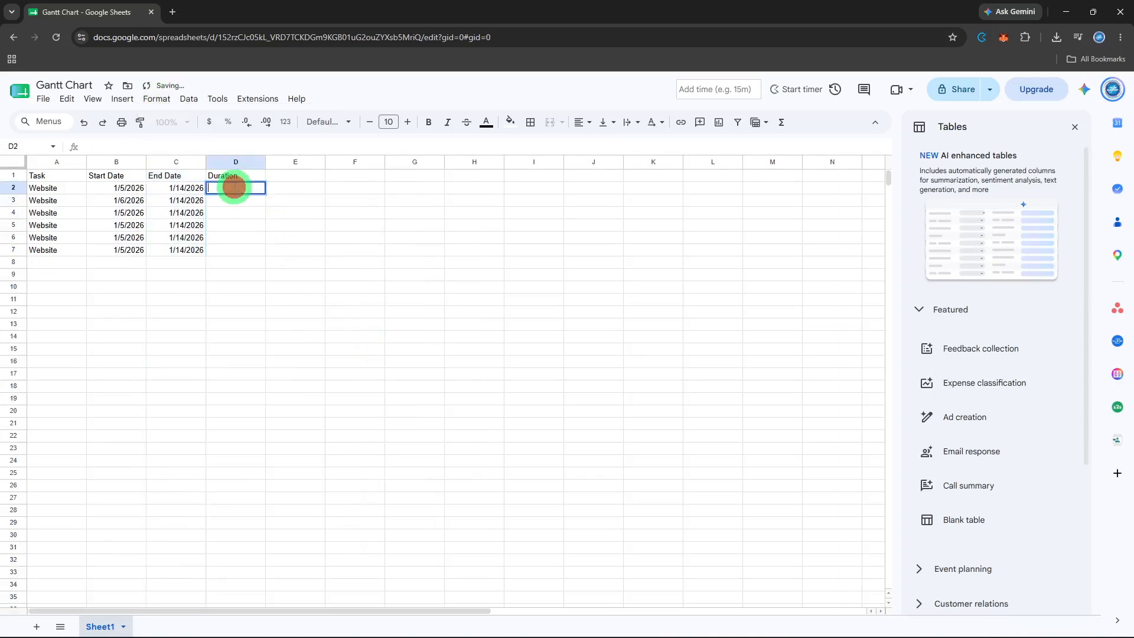
{"action": "type", "text": "=C"}
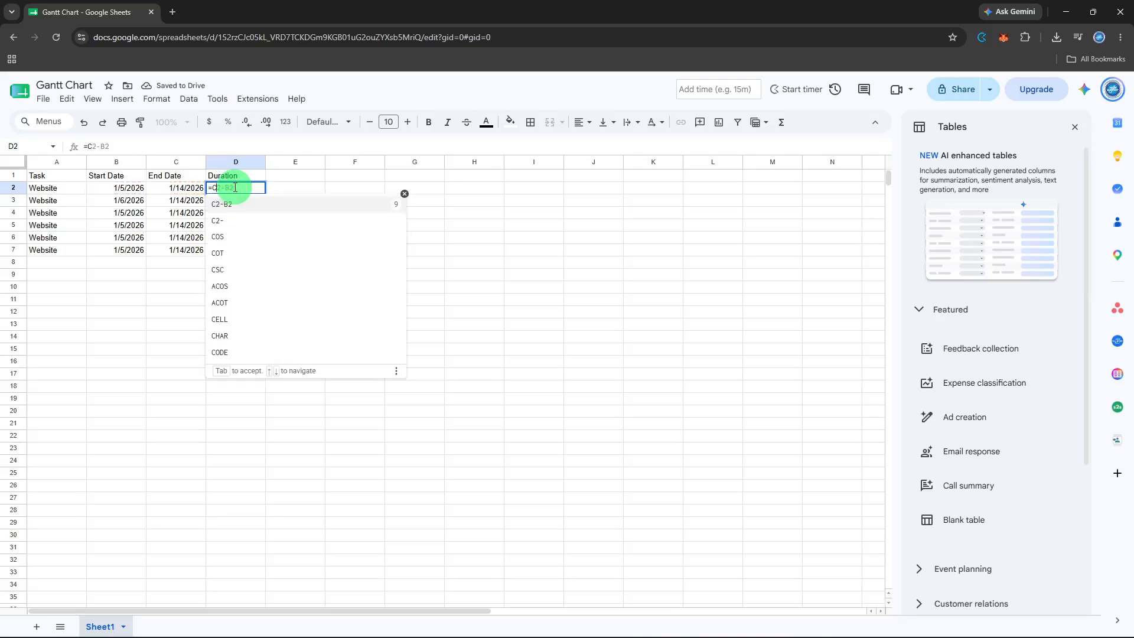
{"action": "type", "text": "2-"}
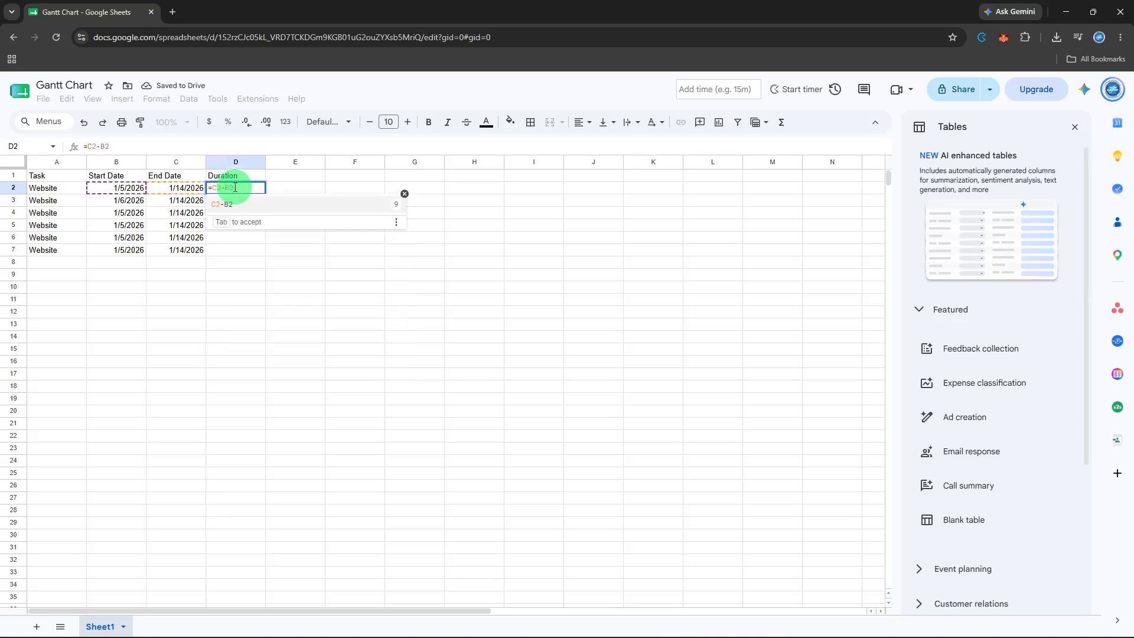
{"action": "key", "text": "Right"}
{"action": "key", "text": "Right"}
{"action": "key", "text": "Right"}
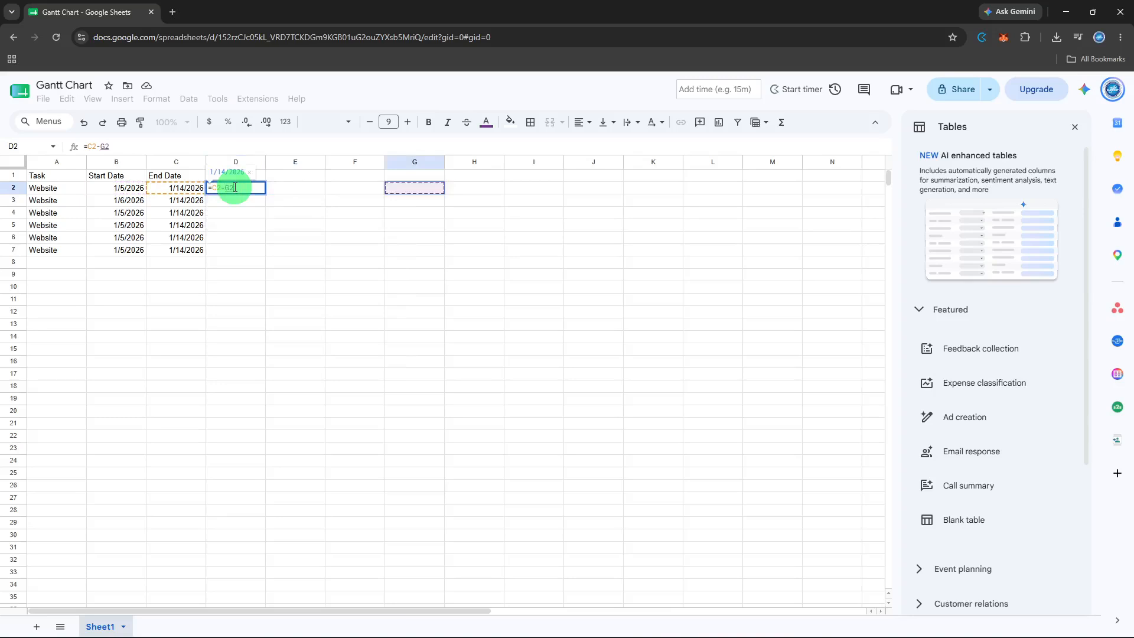
{"action": "key", "text": "Left"}
{"action": "key", "text": "Left"}
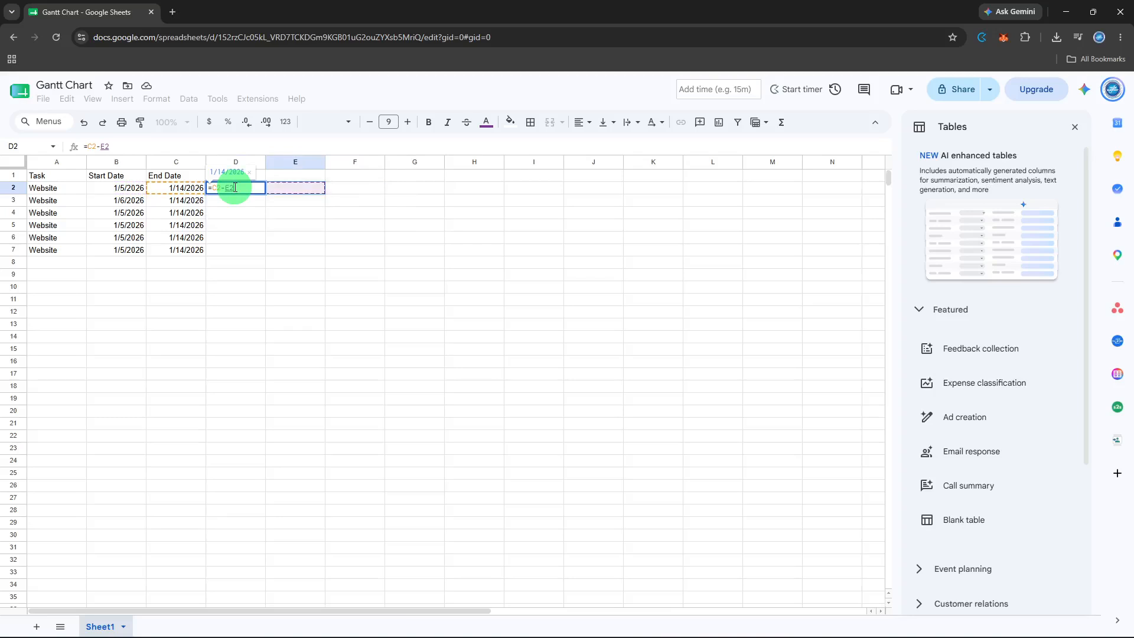
{"action": "left_click", "coordinate": [230, 189]}
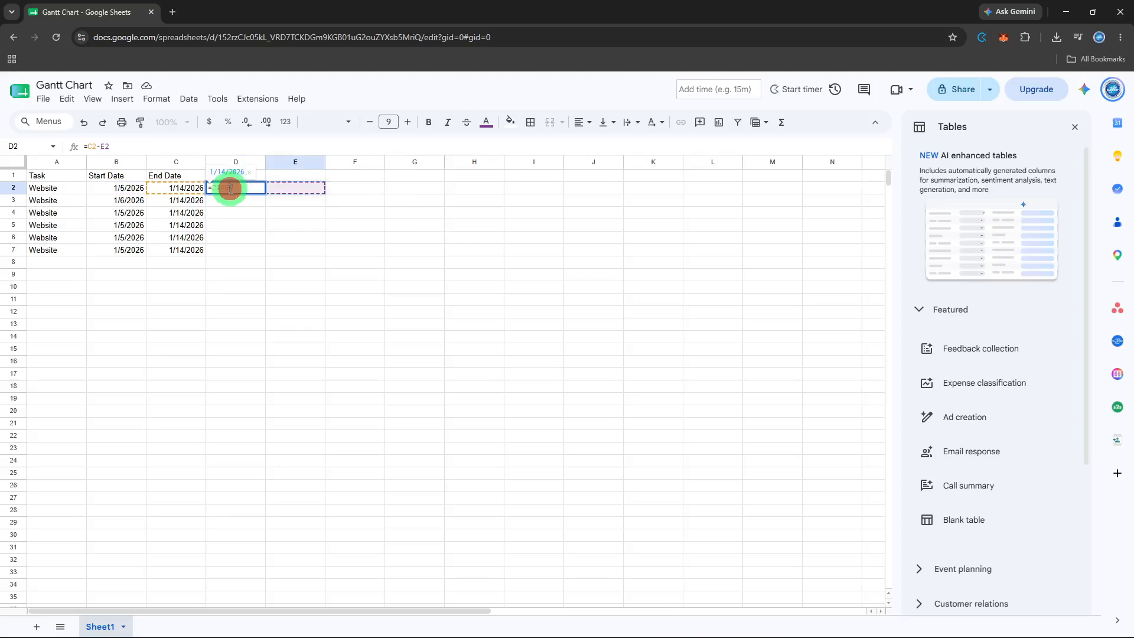
{"action": "key", "text": "Left"}
{"action": "key", "text": "Left"}
{"action": "key", "text": "Left"}
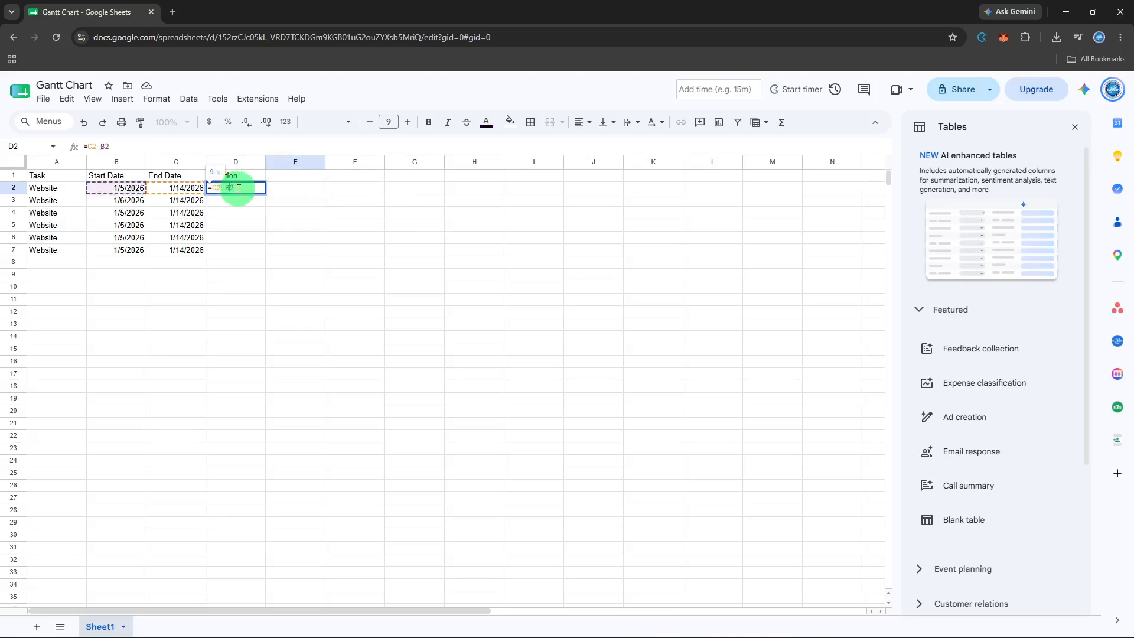
{"action": "key", "text": "Return"}
{"action": "left_click", "coordinate": [261, 189]}
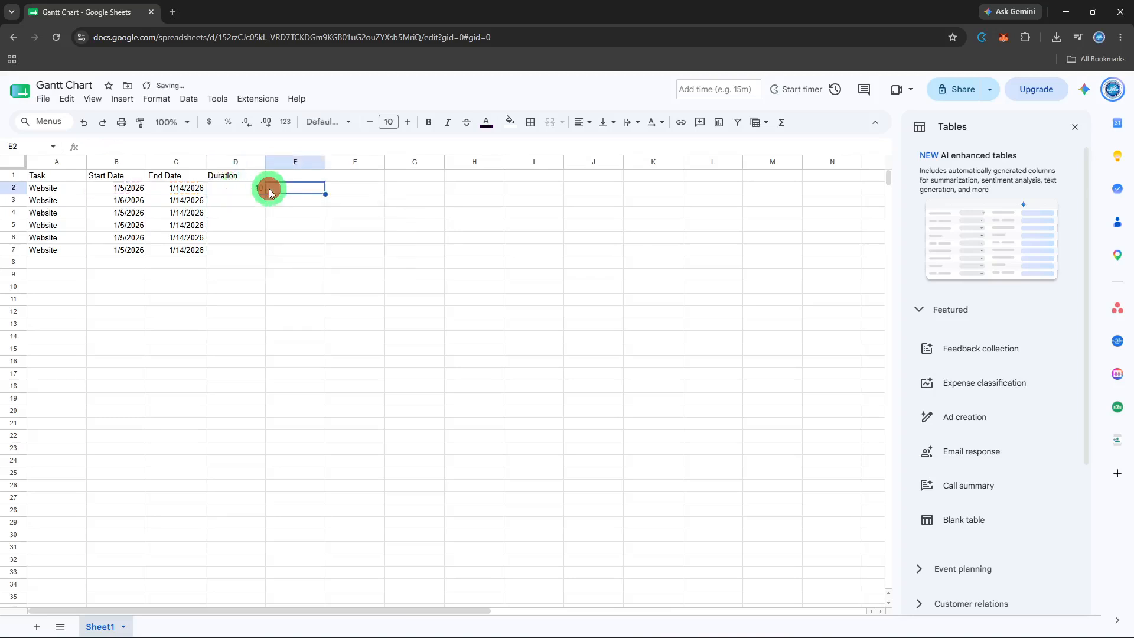
- Fill the duration formula from D2 down through cell D7
{"action": "left_click", "coordinate": [232, 191]}
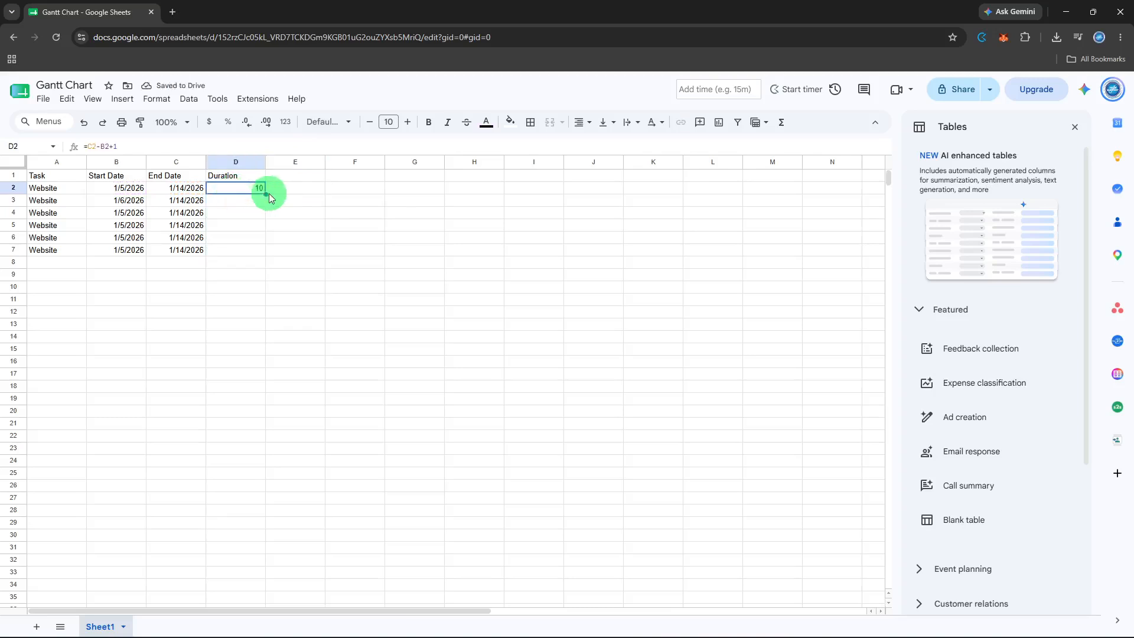
{"action": "left_click_drag", "start_coordinate": [266, 194], "coordinate": [252, 249]}
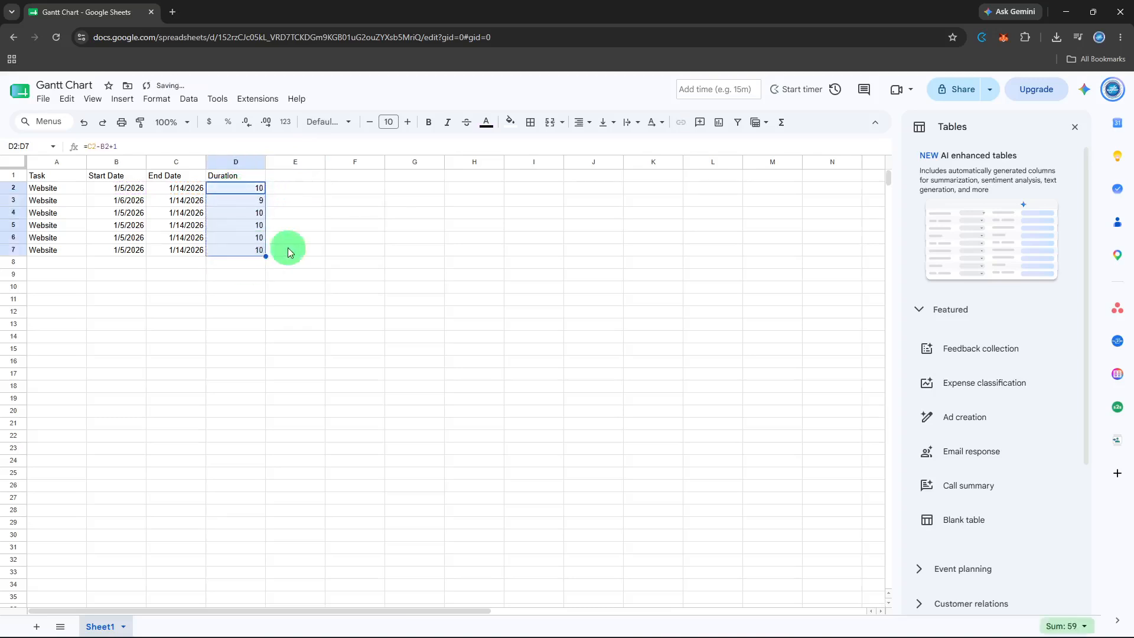
{"action": "left_click", "coordinate": [291, 248]}
- Change the end date in cell C4 to 1/15/2026
{"action": "double_click", "coordinate": [174, 211]}
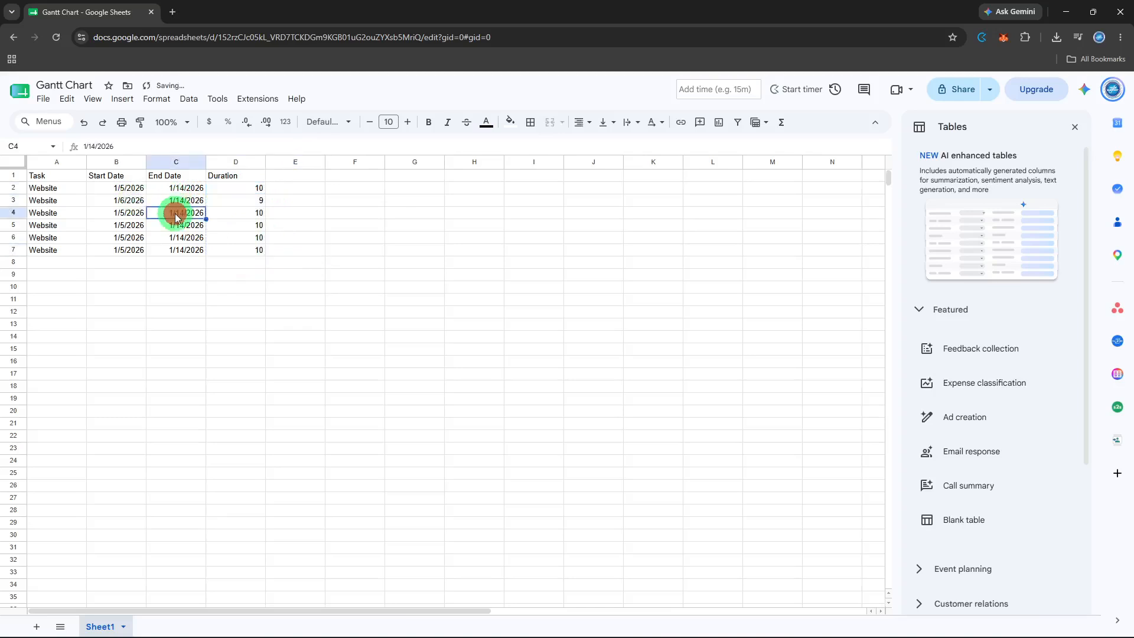
{"action": "left_click", "coordinate": [192, 302]}
{"action": "left_click", "coordinate": [124, 225]}
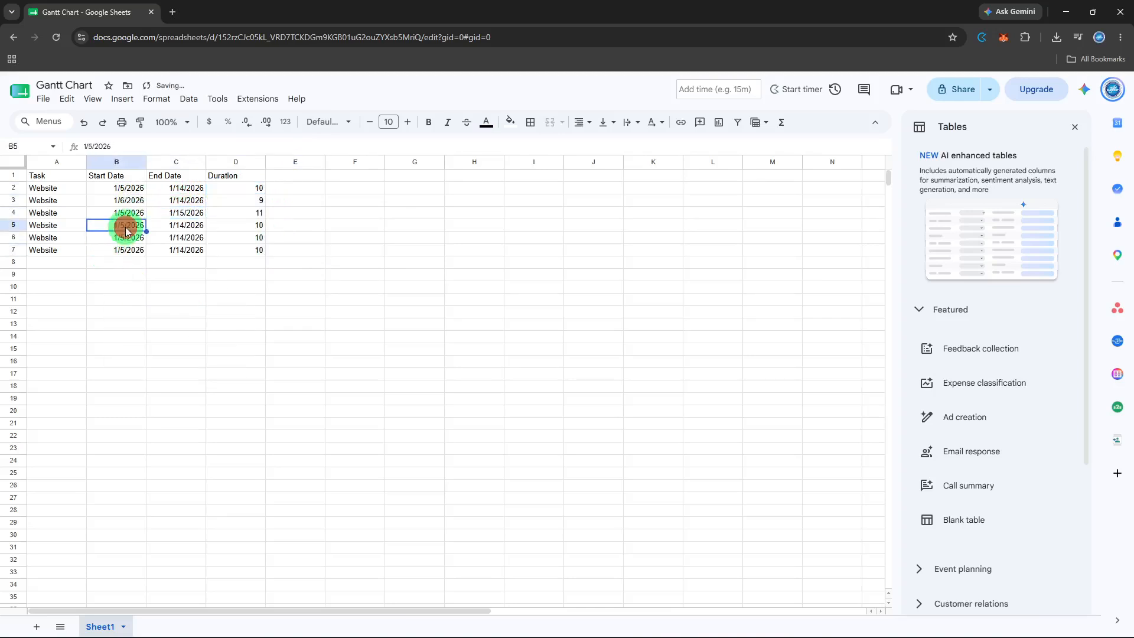
- Set the start date in cell B5 to 1/14/2026 and the end date in C5 to 1/21/2026
{"action": "double_click", "coordinate": [126, 230]}
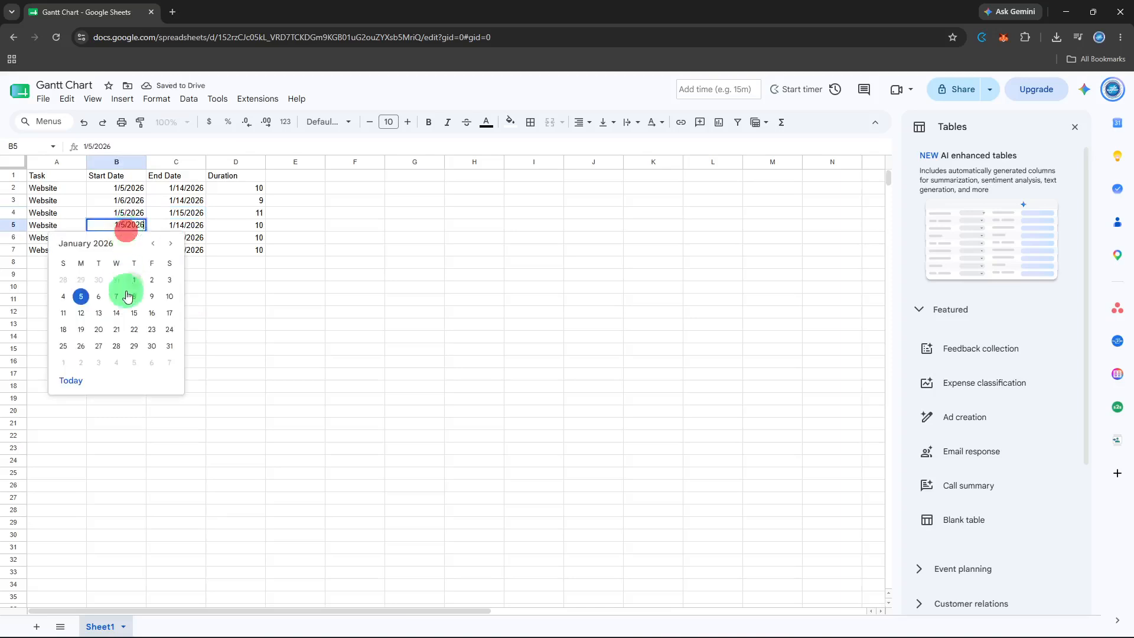
{"action": "left_click", "coordinate": [124, 305]}
{"action": "left_click", "coordinate": [186, 225]}
{"action": "double_click", "coordinate": [186, 225]}
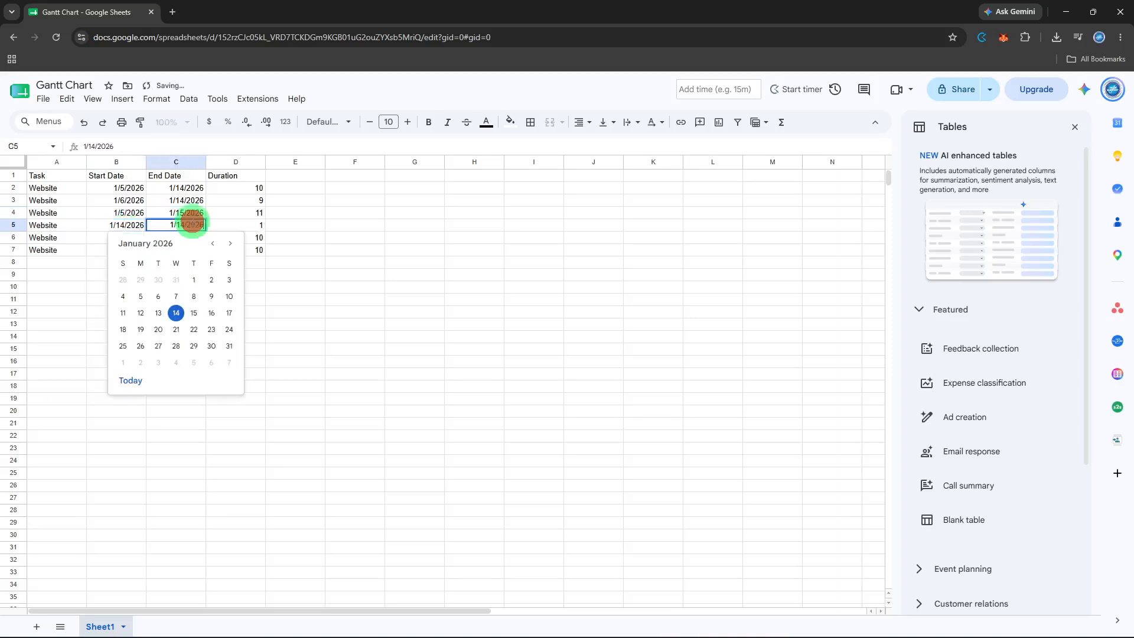
{"action": "left_click", "coordinate": [183, 329]}
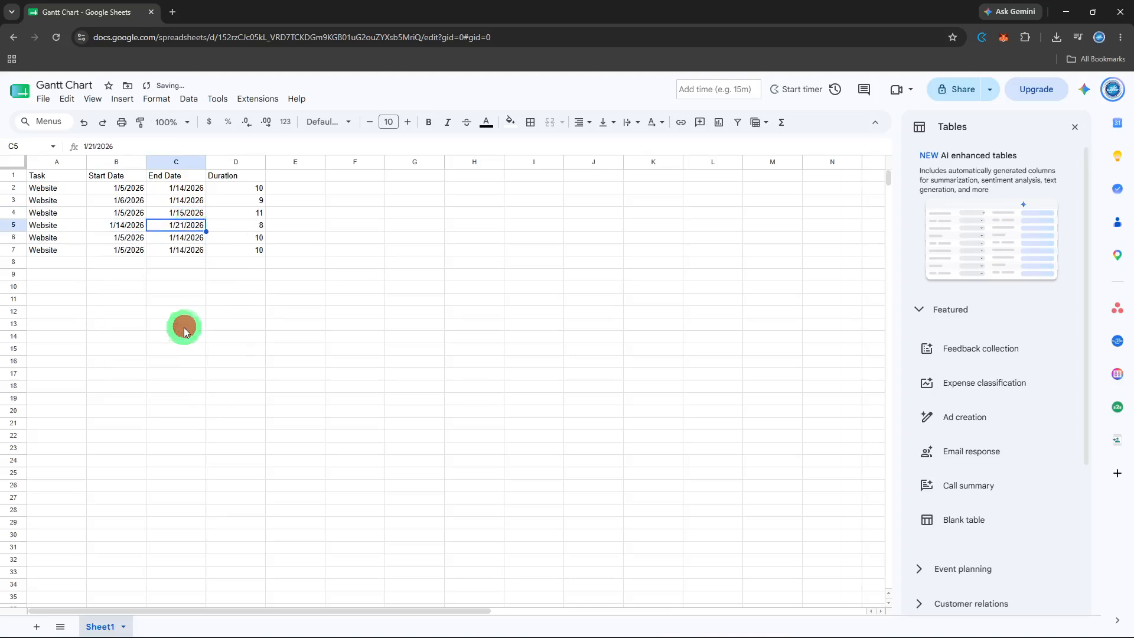
- Set the start date in cell B6 to 1/21/2026 and the end date in C6 to 1/22/2026
{"action": "left_click", "coordinate": [112, 241]}
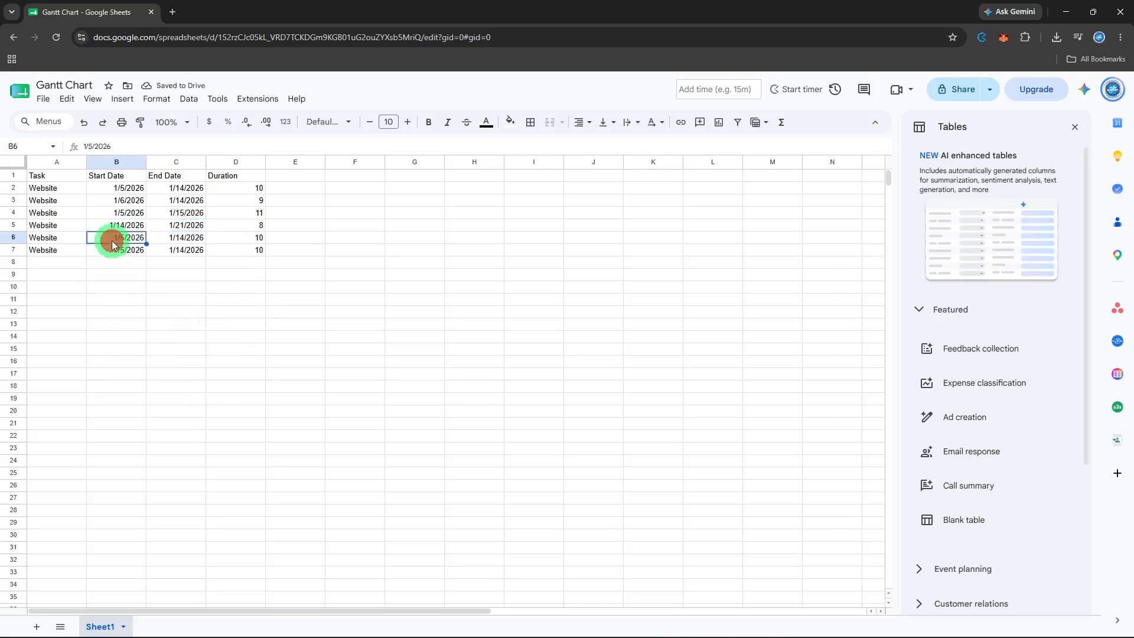
{"action": "double_click", "coordinate": [111, 239]}
{"action": "left_click", "coordinate": [109, 348]}
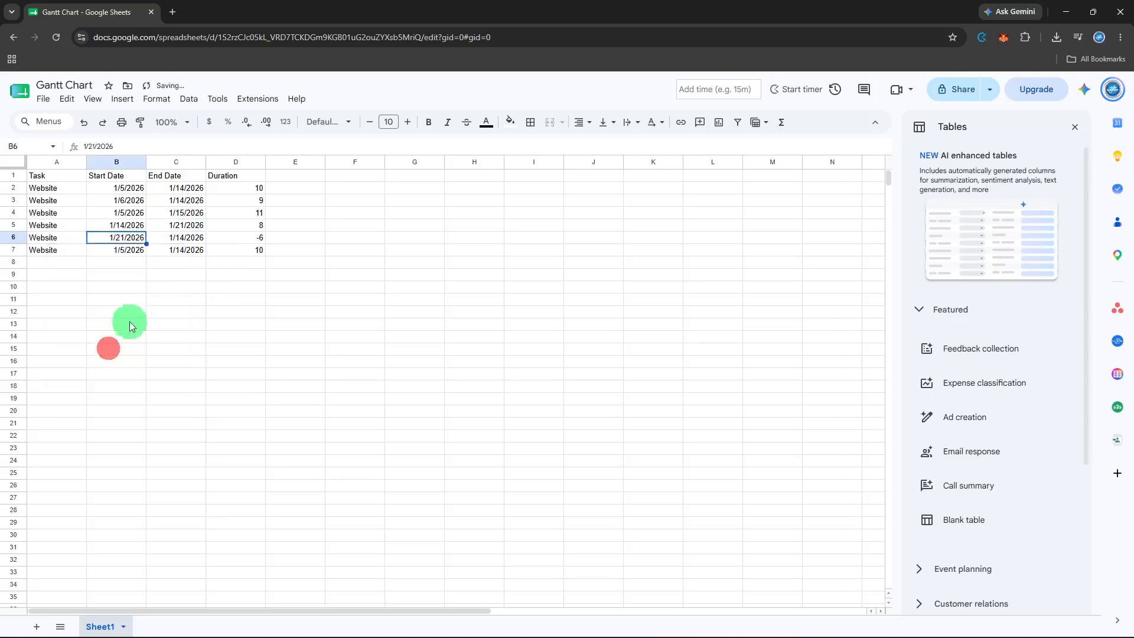
{"action": "left_click", "coordinate": [189, 239]}
{"action": "double_click", "coordinate": [190, 239]}
{"action": "left_click", "coordinate": [190, 348]}
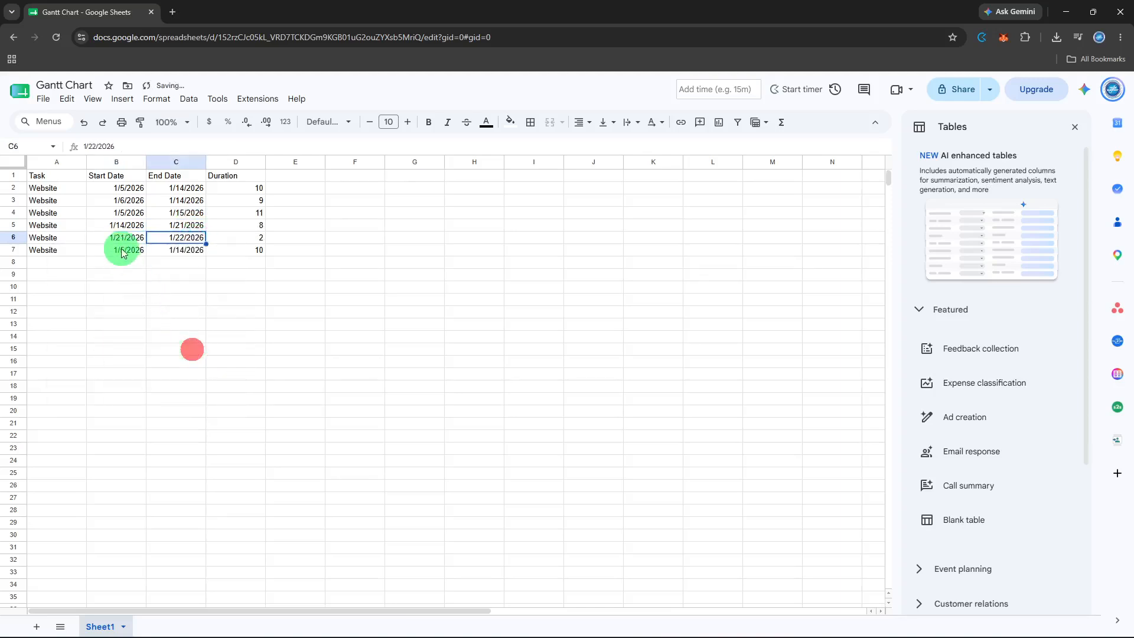
- Set the start date in cell B7 to 1/27/2026 and the end date in C7 to 1/30/2026
{"action": "left_click", "coordinate": [122, 251]}
{"action": "double_click", "coordinate": [121, 251]}
{"action": "left_click", "coordinate": [98, 365]}
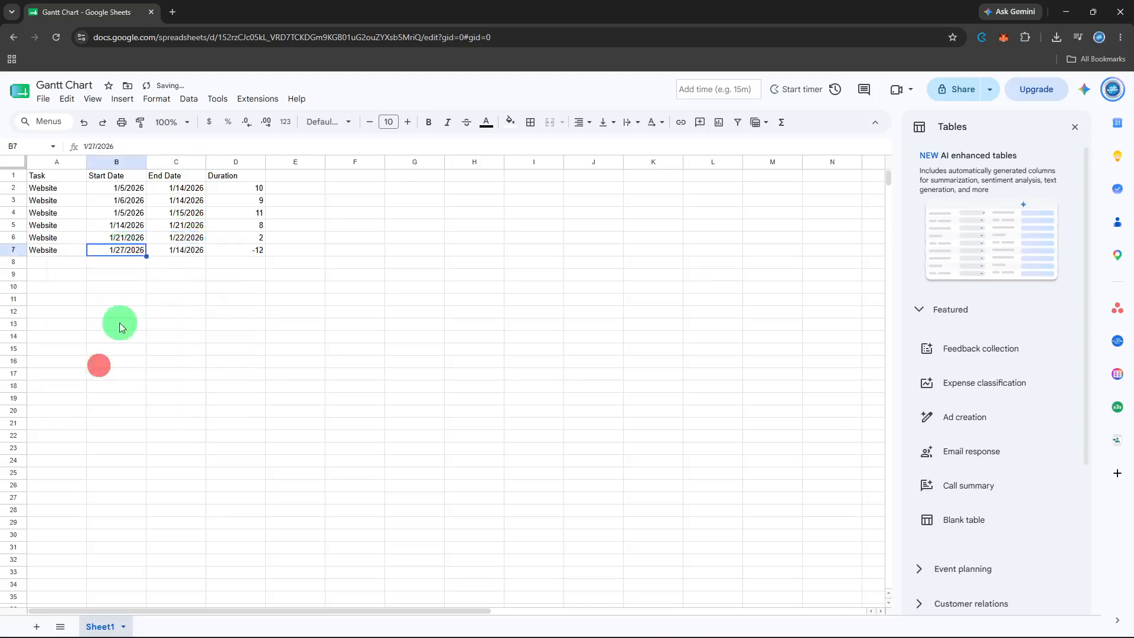
{"action": "left_click", "coordinate": [161, 252]}
{"action": "double_click", "coordinate": [161, 251]}
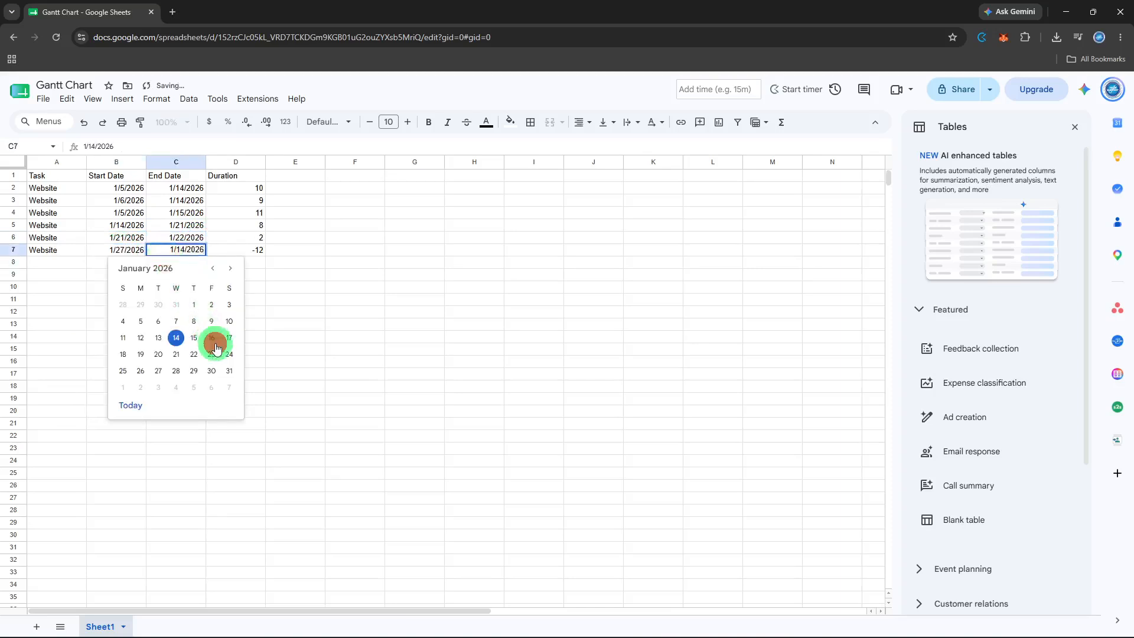
{"action": "left_click", "coordinate": [214, 342]}
{"action": "double_click", "coordinate": [188, 248]}
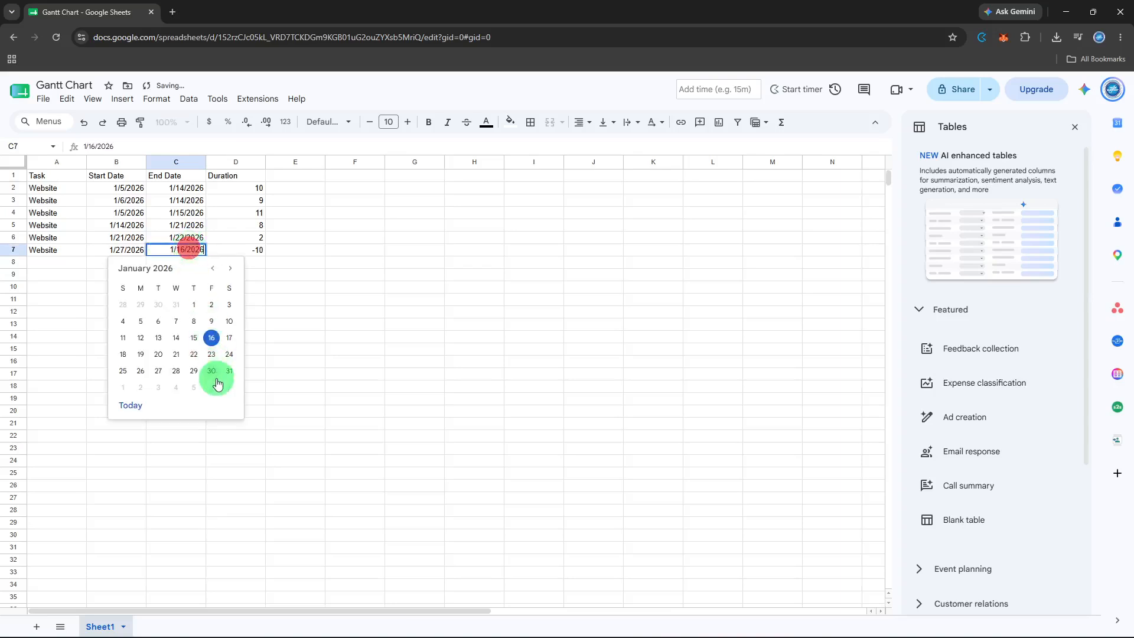
{"action": "left_click", "coordinate": [216, 381]}
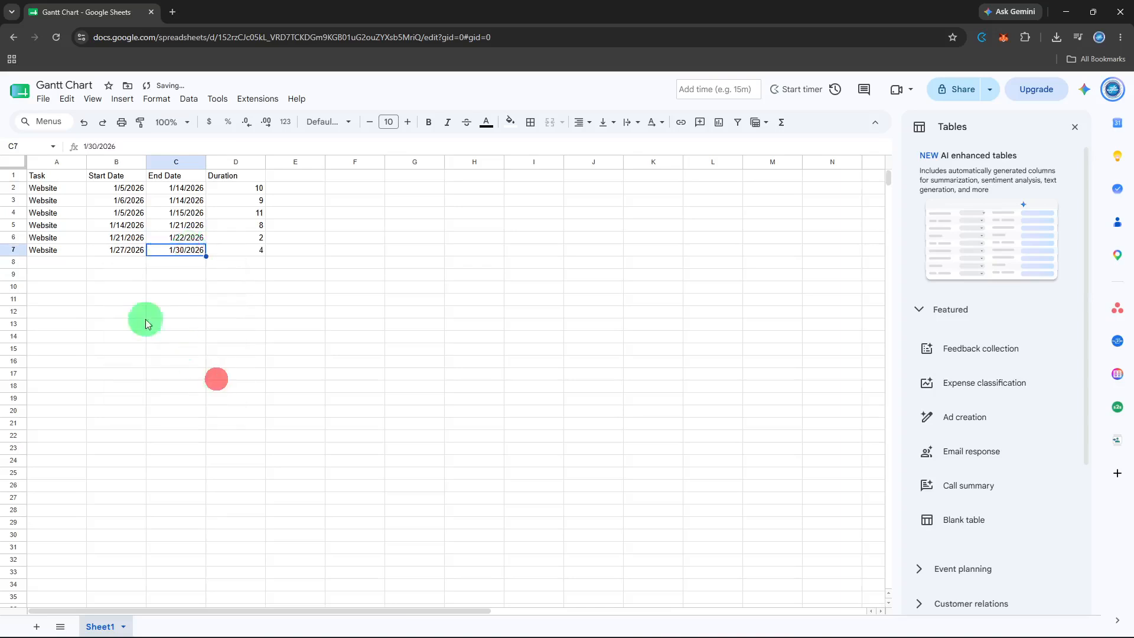
- Replace the task name in cell A3 with Launch
{"action": "left_click", "coordinate": [44, 201]}
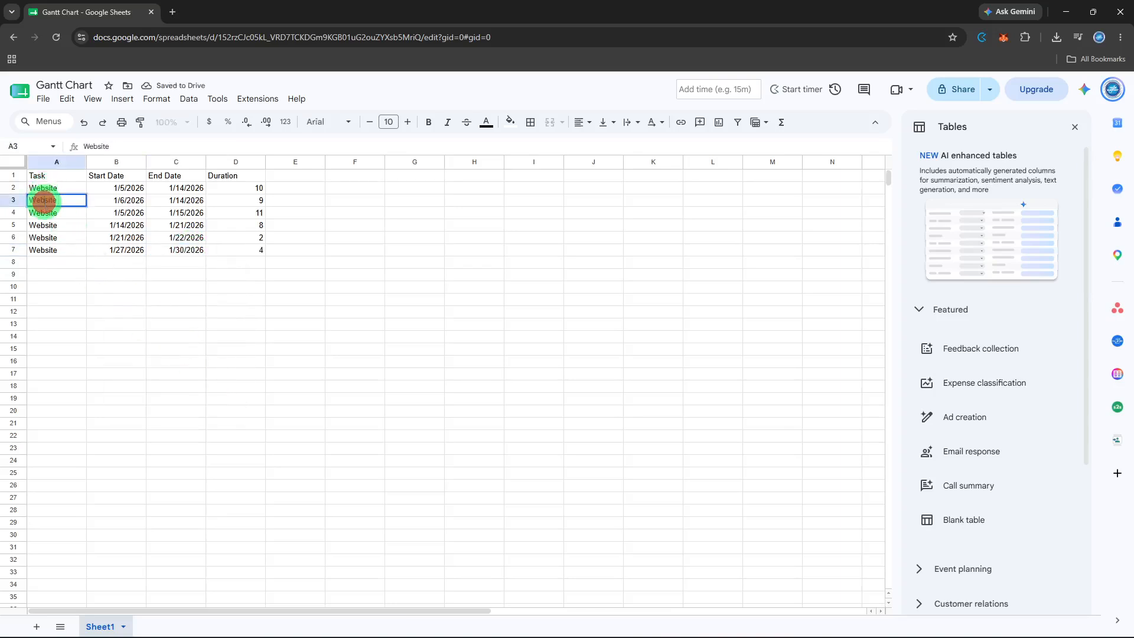
{"action": "key", "text": "BackSpace"}
{"action": "type", "text": "La"}
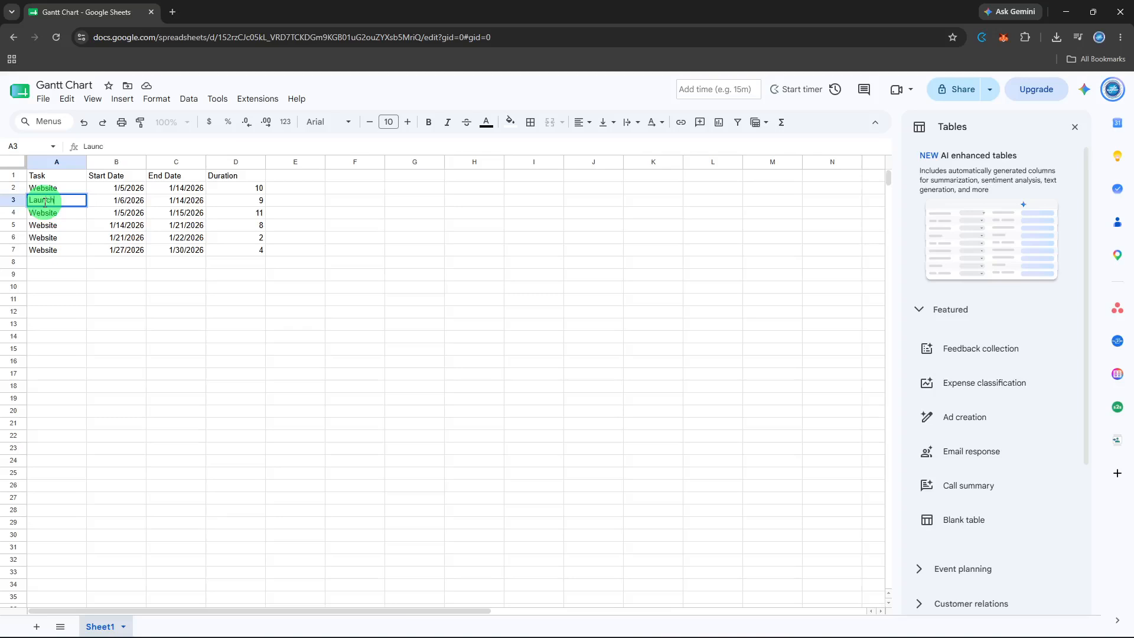
{"action": "type", "text": "unch"}
{"action": "left_click", "coordinate": [121, 185]}
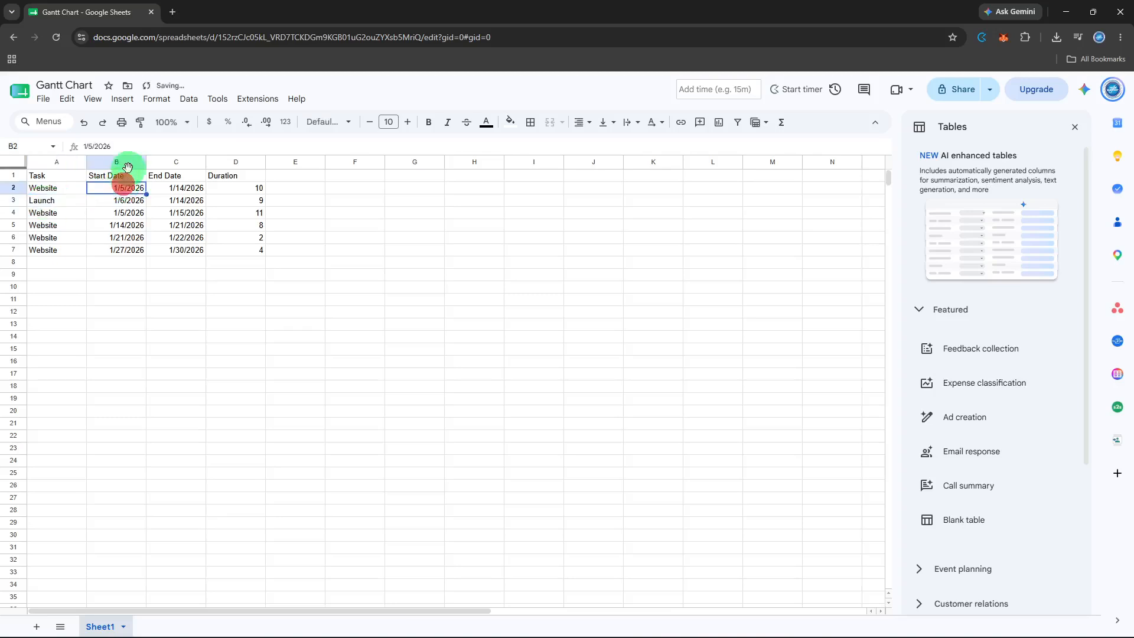
- Replace the task name in cell A4 with Design
{"action": "double_click", "coordinate": [54, 211]}
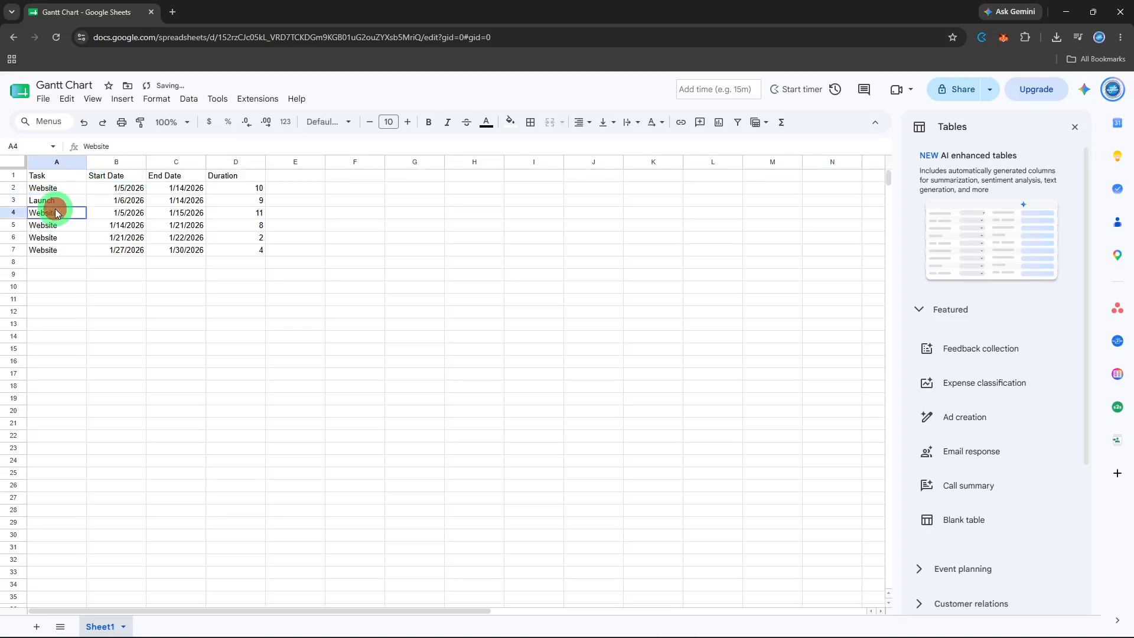
{"action": "double_click", "coordinate": [54, 210]}
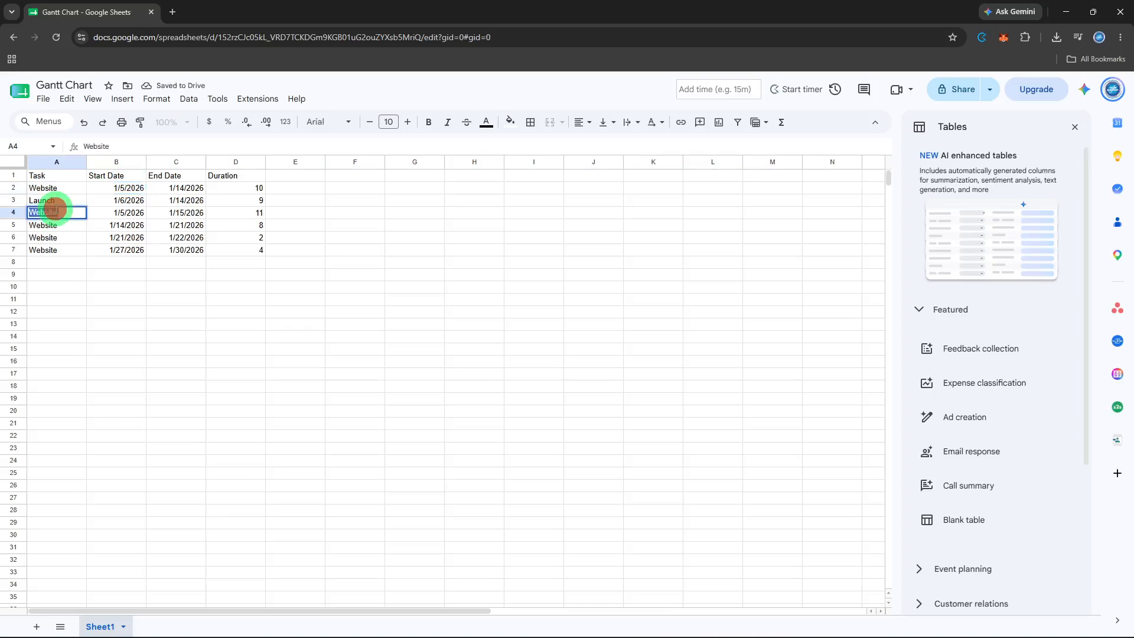
{"action": "type", "text": "Design"}
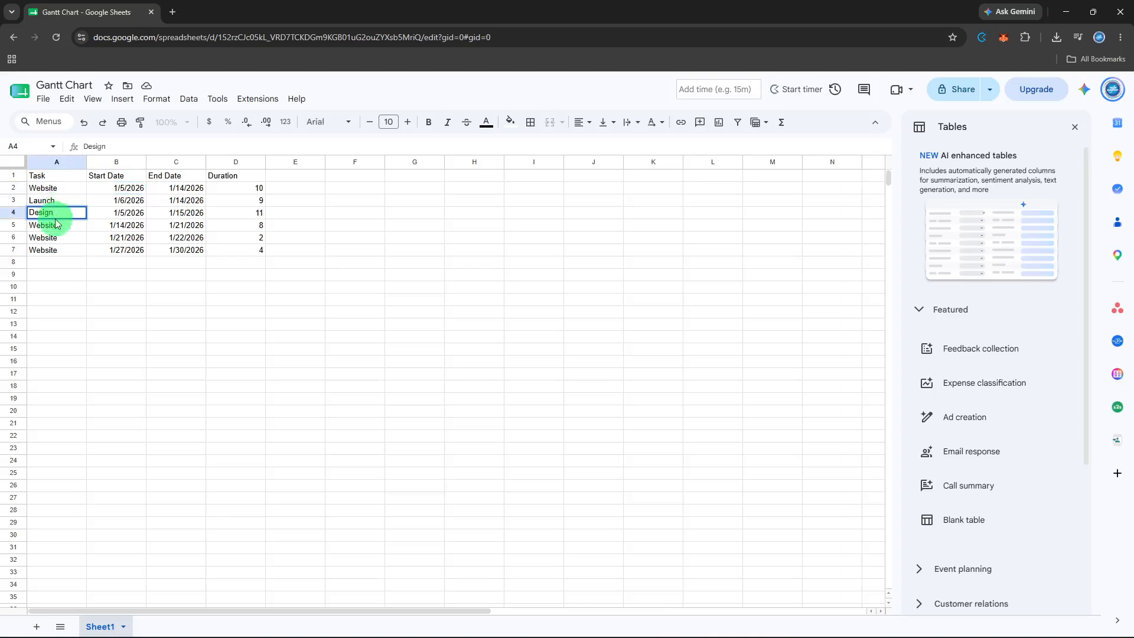
- Apply the Tilt up text rotation to the whole Start Date column
{"action": "left_click", "coordinate": [129, 164]}
{"action": "left_click", "coordinate": [156, 98]}
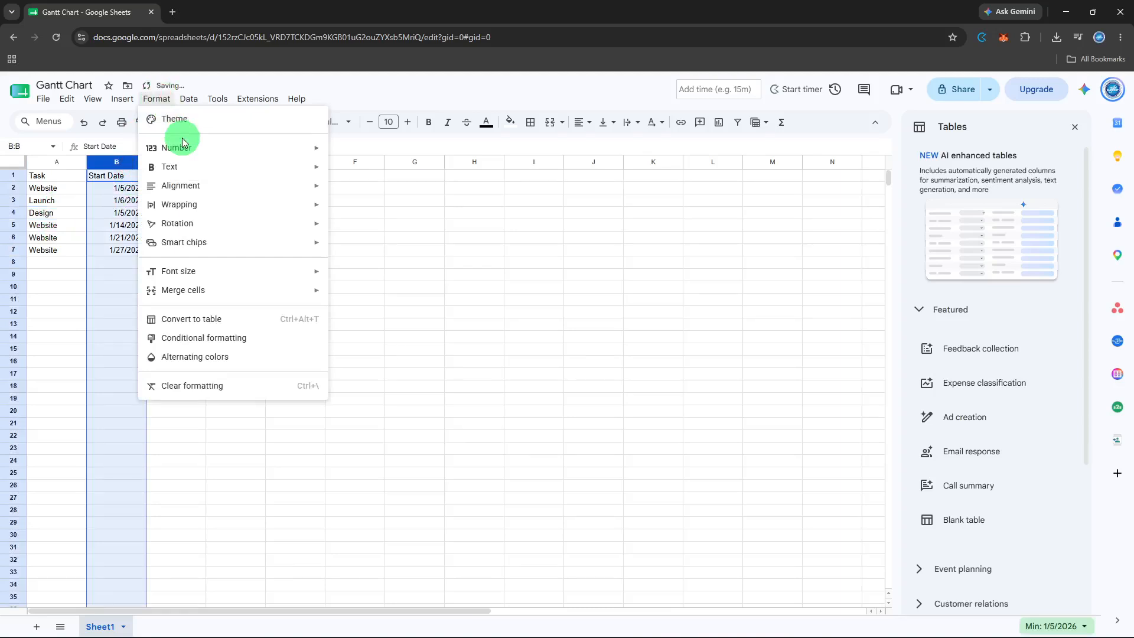
{"action": "mouse_move", "coordinate": [202, 222]}
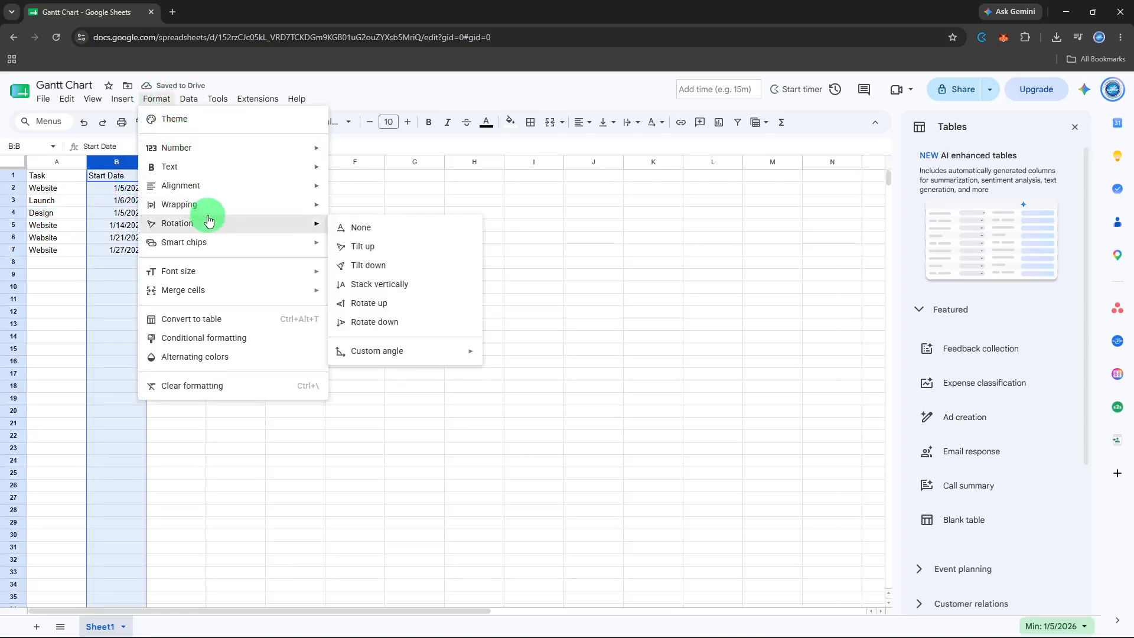
{"action": "left_click", "coordinate": [369, 248]}
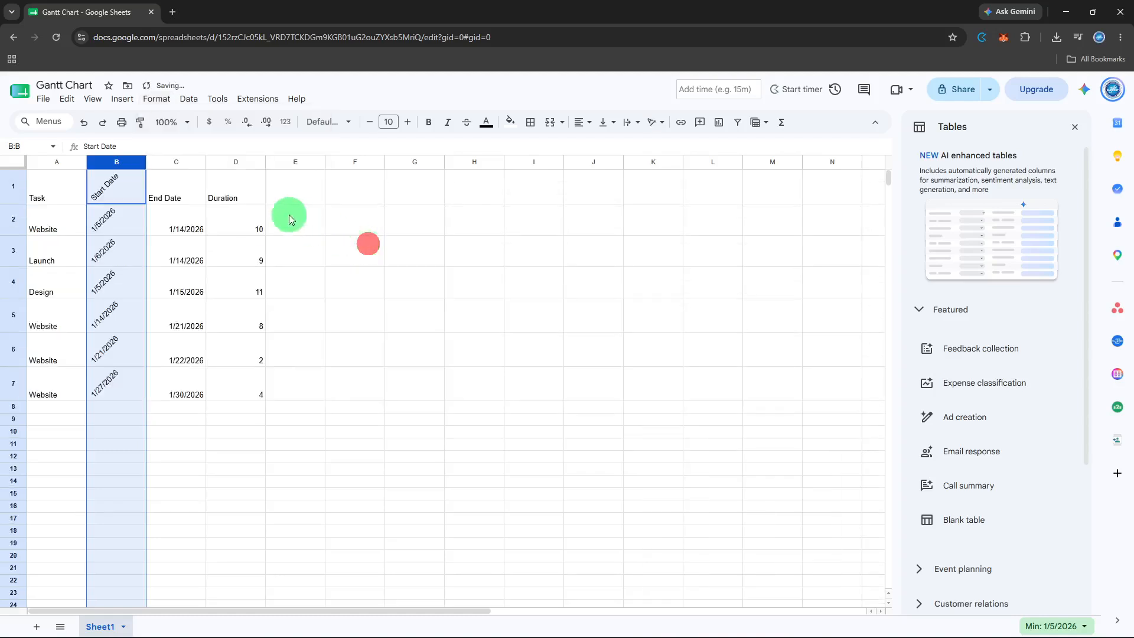
- Apply the Tilt up text rotation to the End Date header in cell C1
{"action": "left_click", "coordinate": [186, 188]}
{"action": "left_click", "coordinate": [157, 99]}
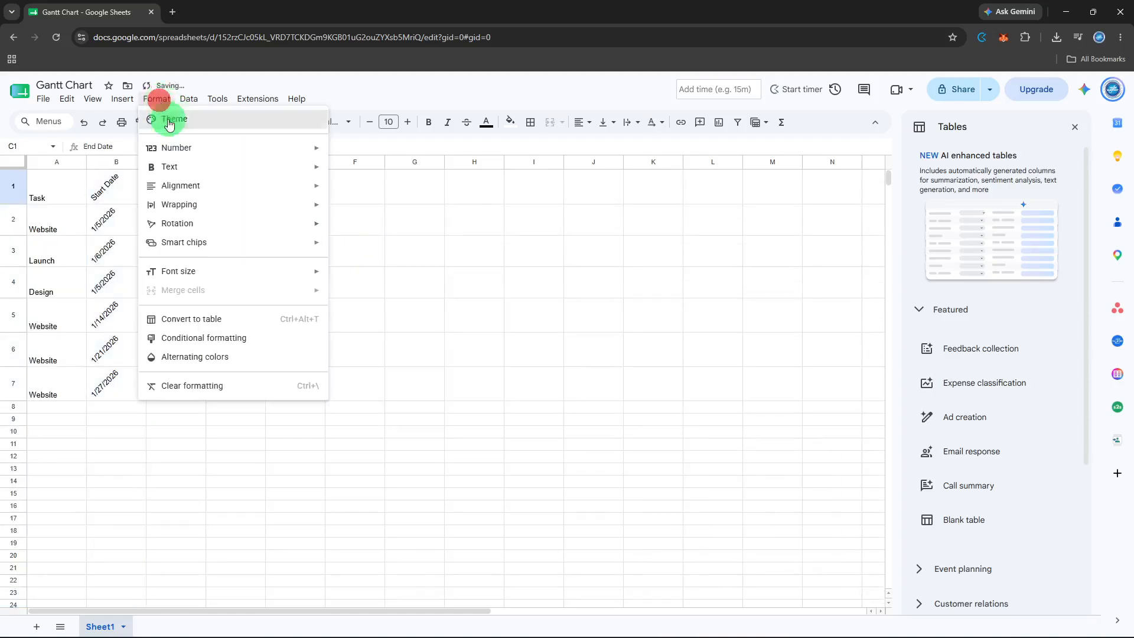
{"action": "mouse_move", "coordinate": [183, 223]}
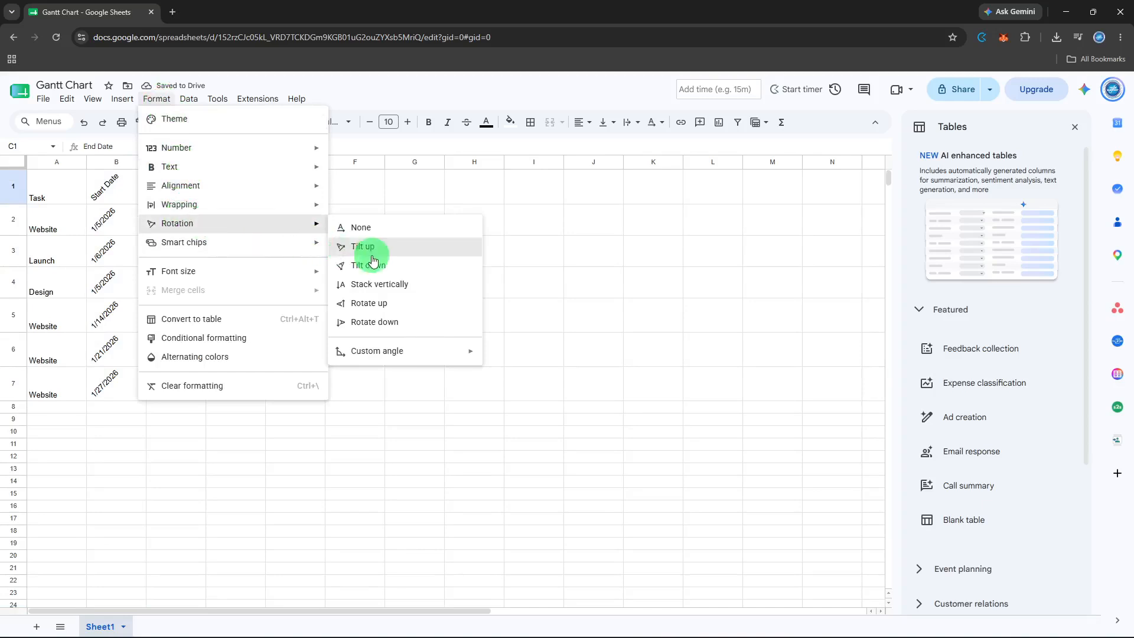
{"action": "left_click", "coordinate": [369, 248]}
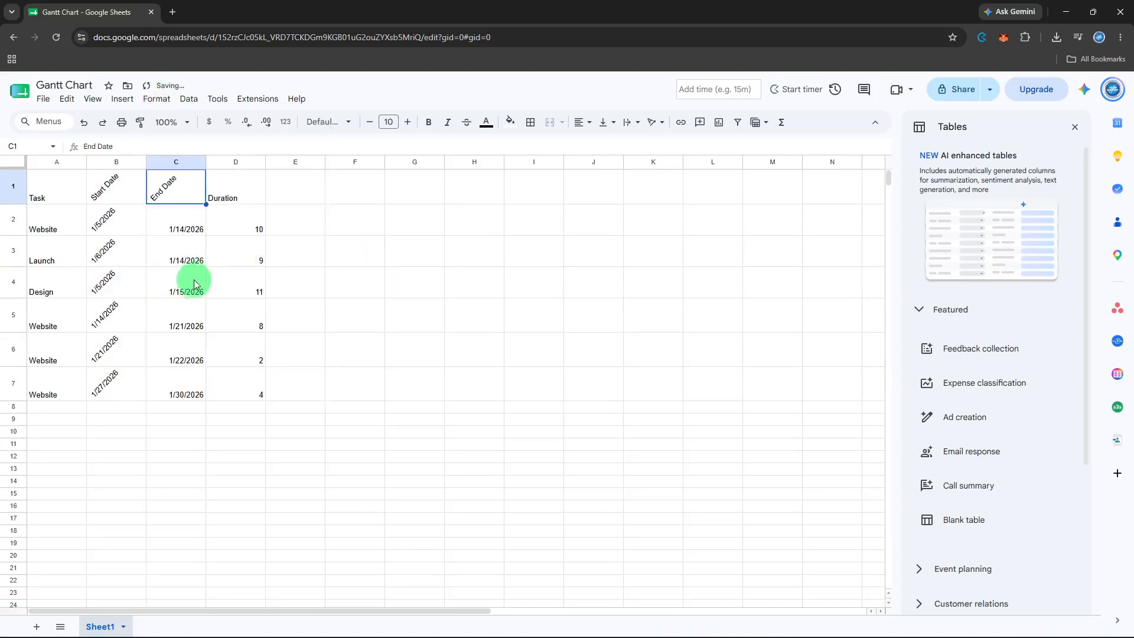
- Apply the Tilt up text rotation to the whole End Date column
{"action": "left_click", "coordinate": [187, 162]}
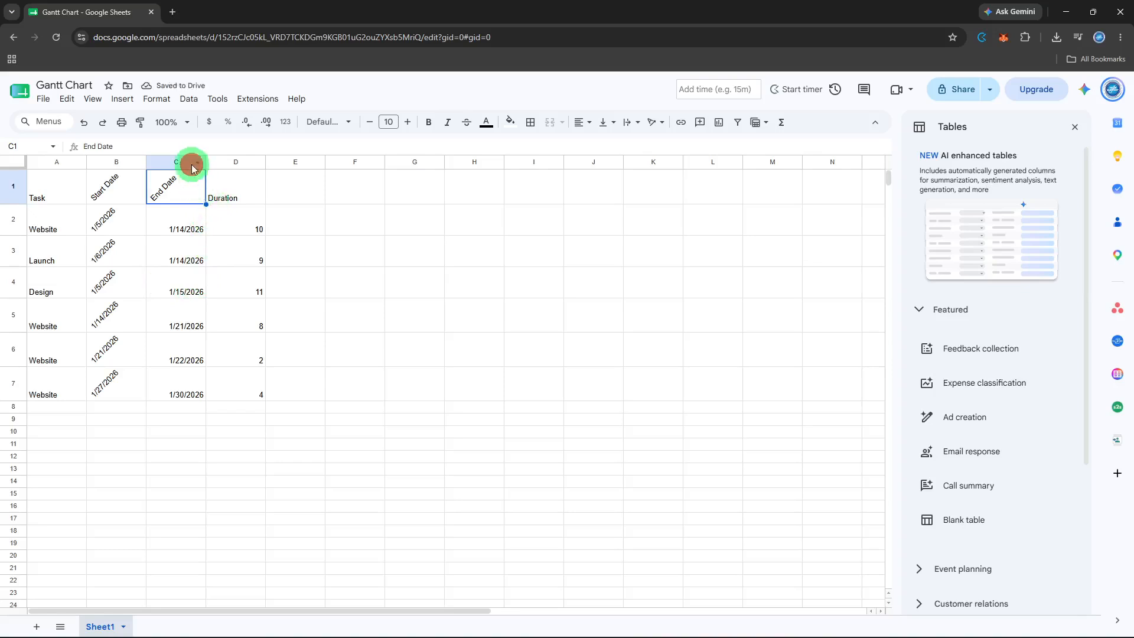
{"action": "left_click", "coordinate": [157, 99]}
{"action": "mouse_move", "coordinate": [177, 223]}
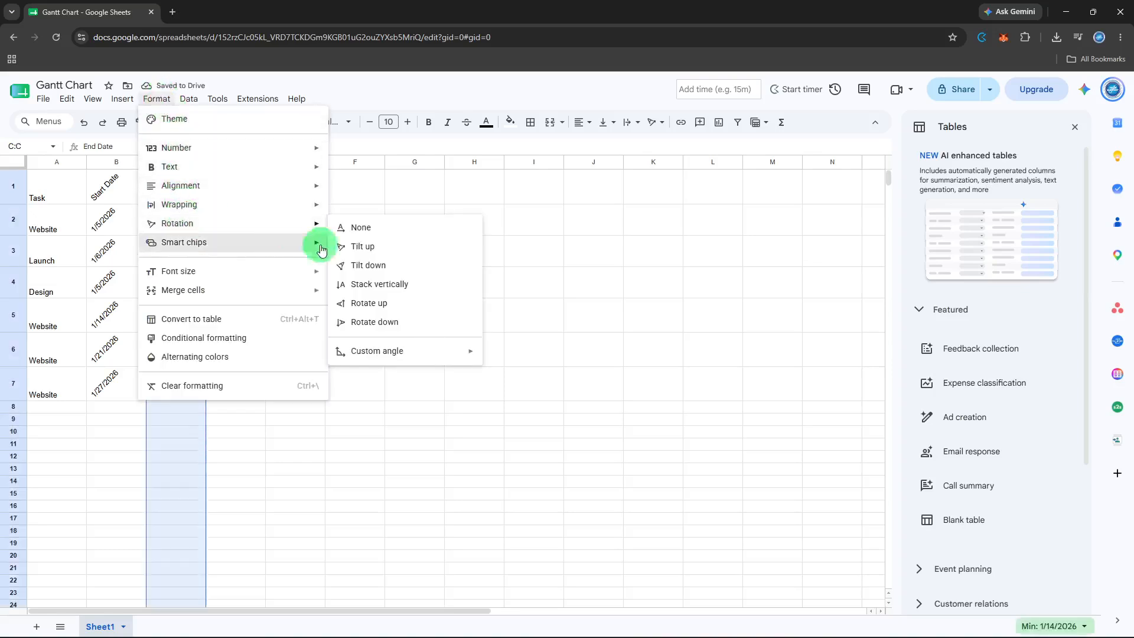
{"action": "left_click", "coordinate": [394, 248]}
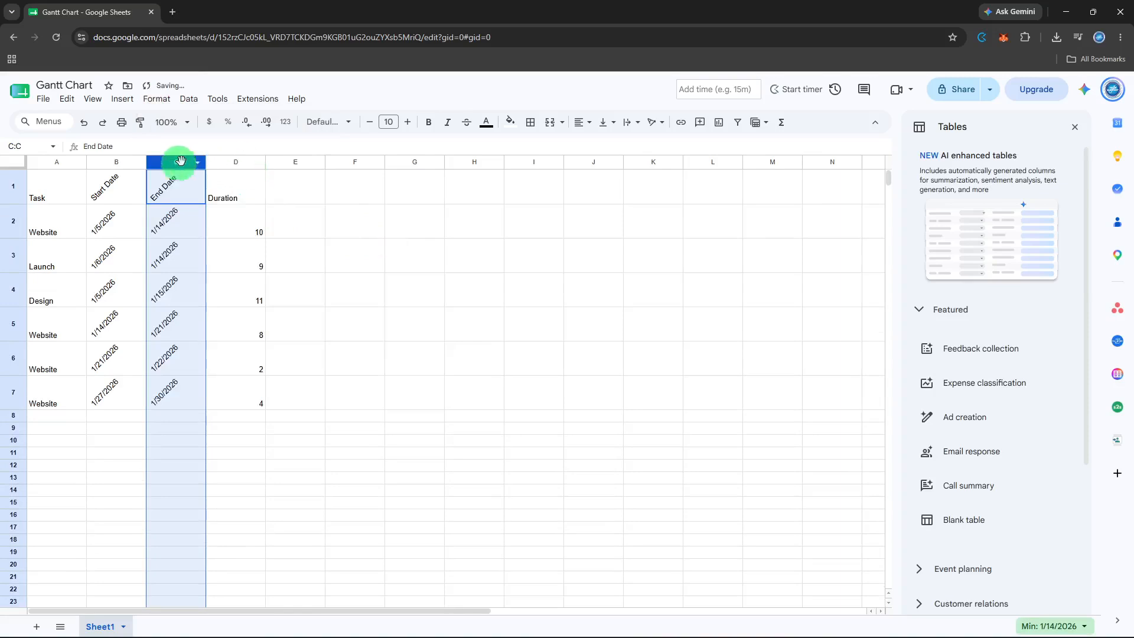
- Add a conditional format rule to columns A through D with the default green style for cells that are not empty
{"action": "left_click", "coordinate": [61, 159]}
{"action": "left_click_drag", "start_coordinate": [119, 204], "coordinate": [225, 311]}
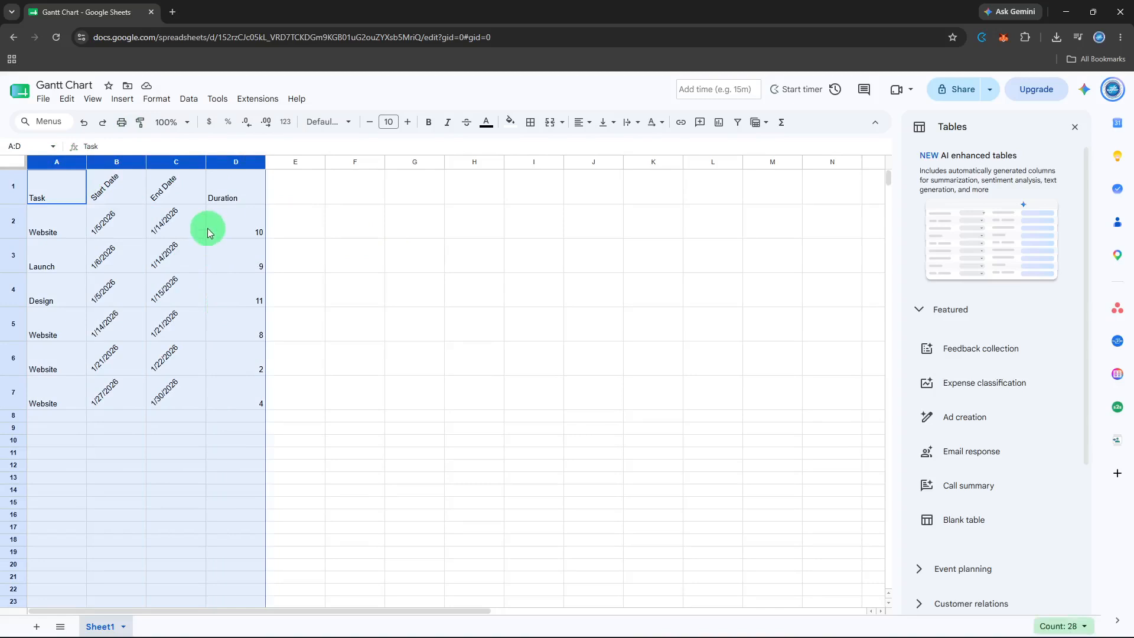
{"action": "left_click", "coordinate": [159, 99]}
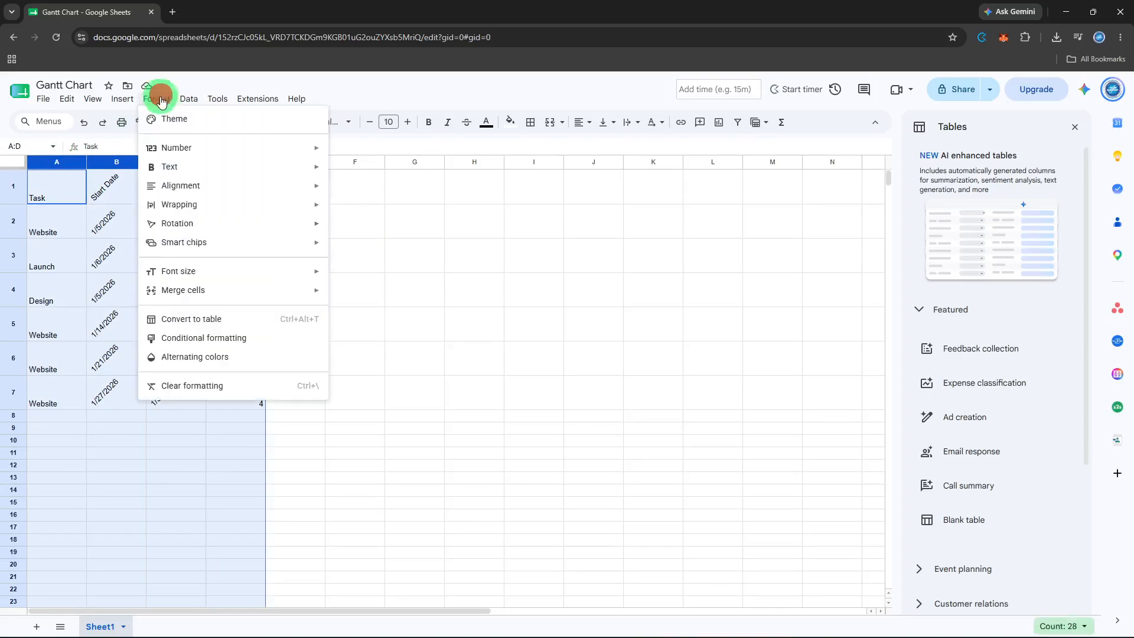
{"action": "left_click", "coordinate": [223, 339]}
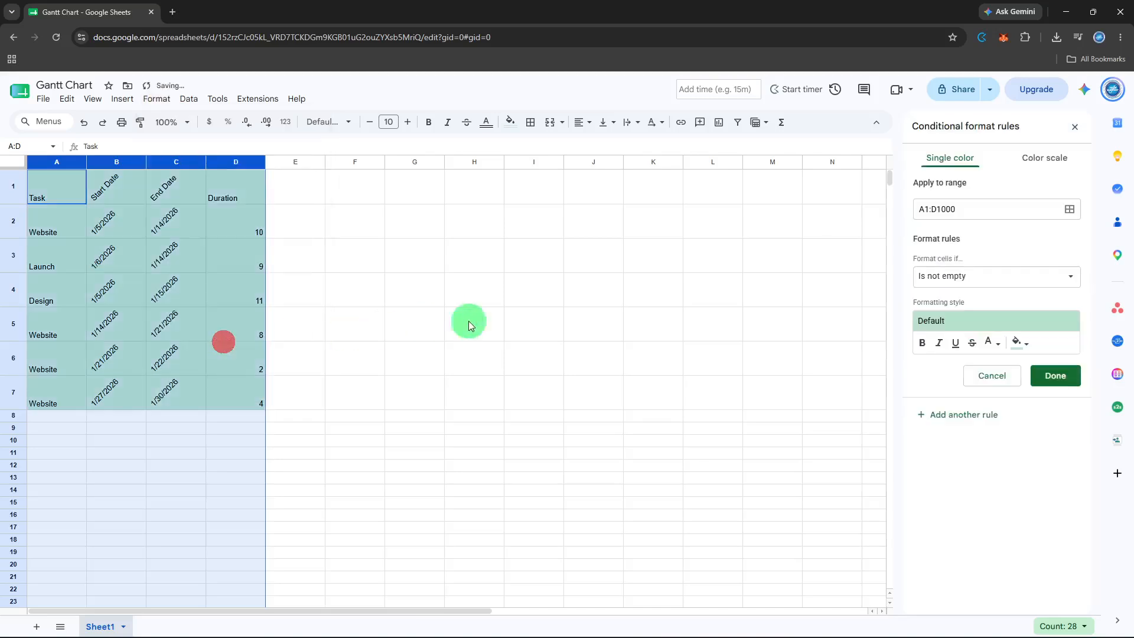
- Try to change the rule's condition to Custom formula is, leaving the formula blank and closing the conditional format rules
{"action": "left_click", "coordinate": [973, 275]}
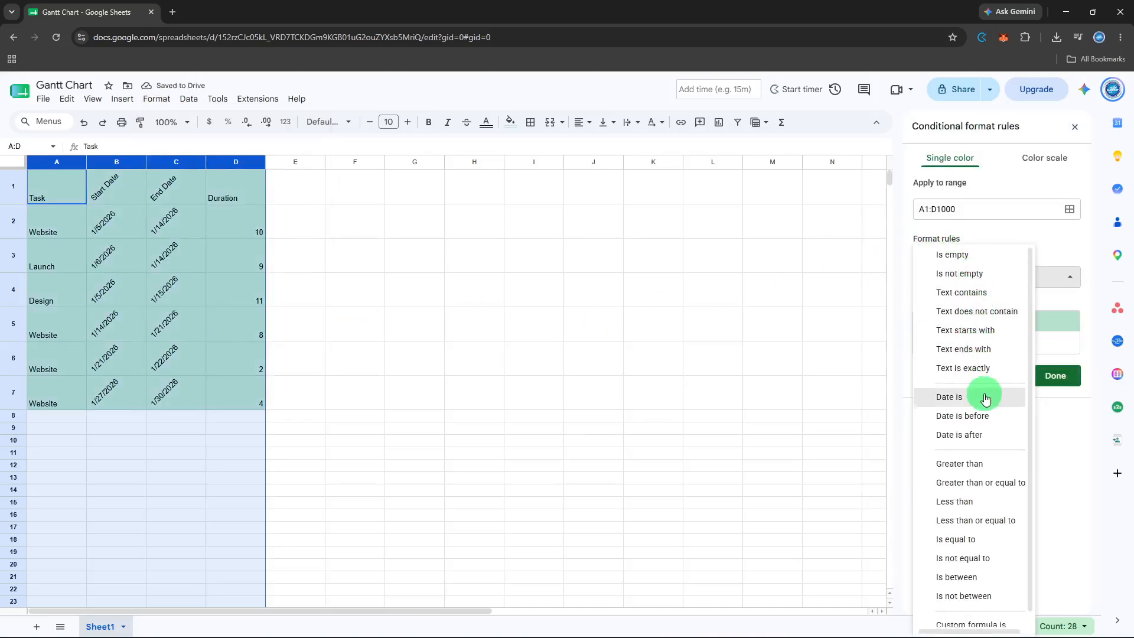
{"action": "scroll", "coordinate": [985, 400], "scroll_direction": "down", "scroll_amount": 1}
{"action": "left_click", "coordinate": [982, 614]}
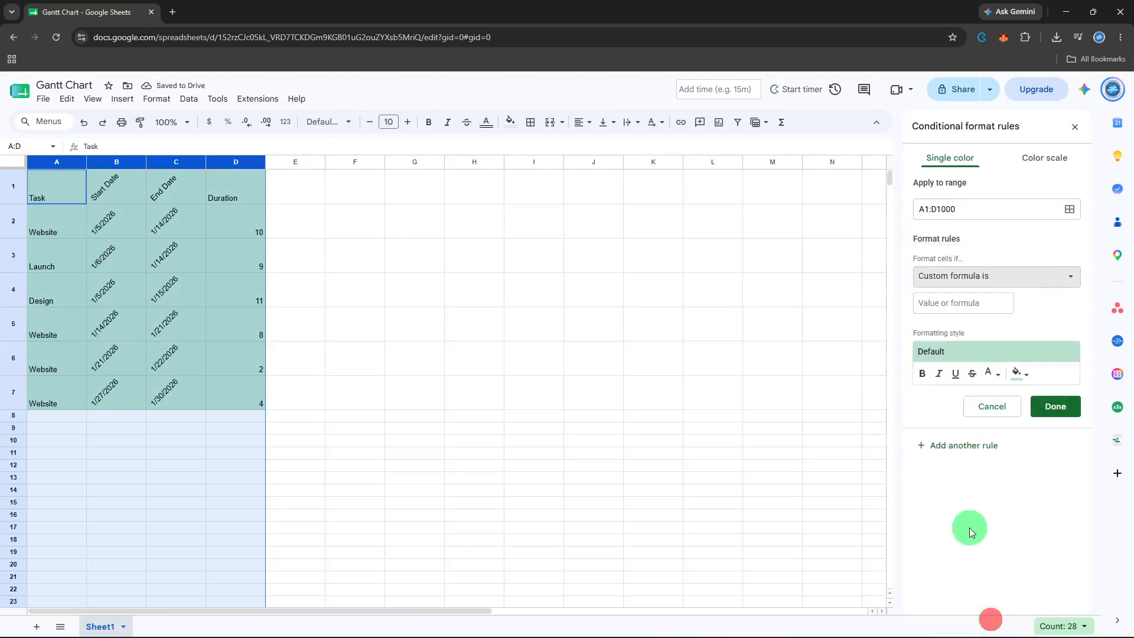
{"action": "left_click", "coordinate": [975, 303]}
{"action": "type", "text": "="}
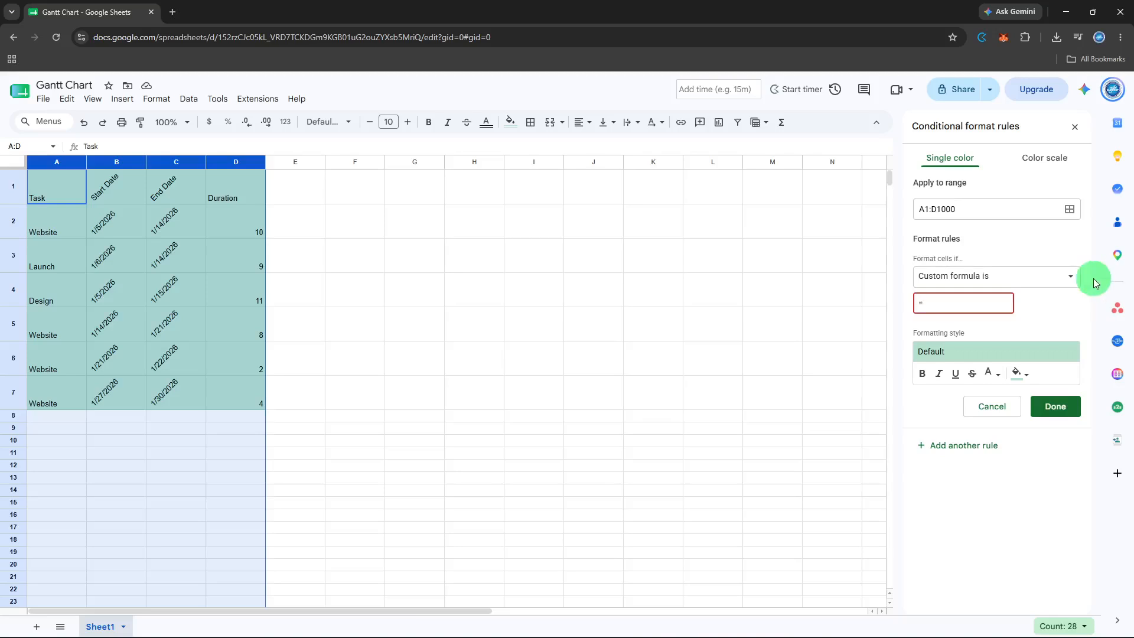
{"action": "key", "text": "BackSpace"}
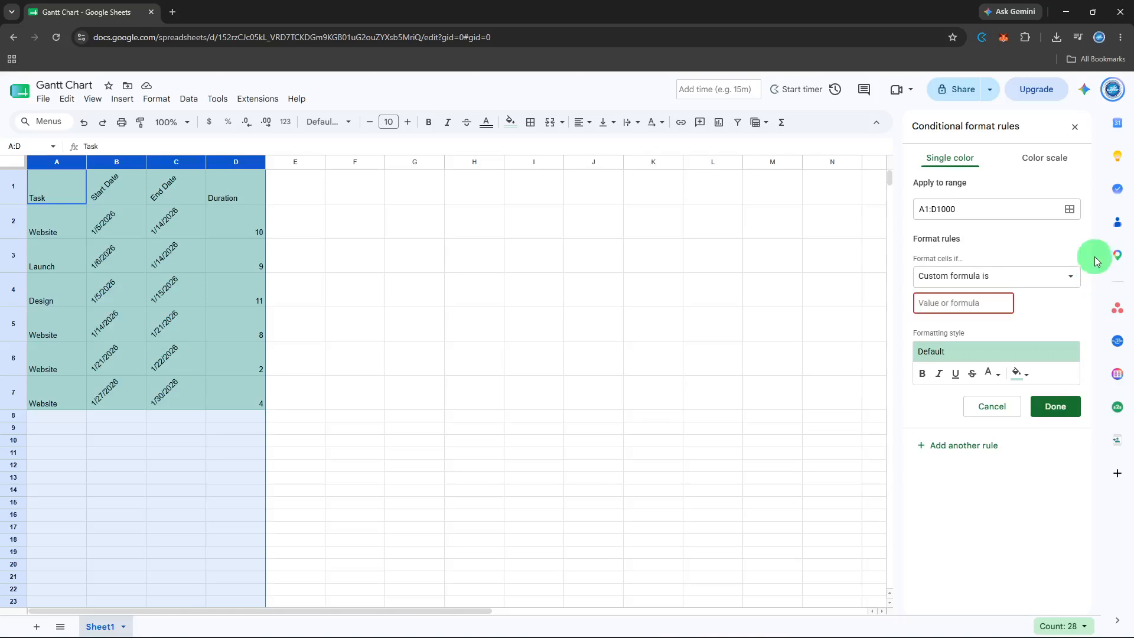
{"action": "left_click", "coordinate": [1080, 132]}
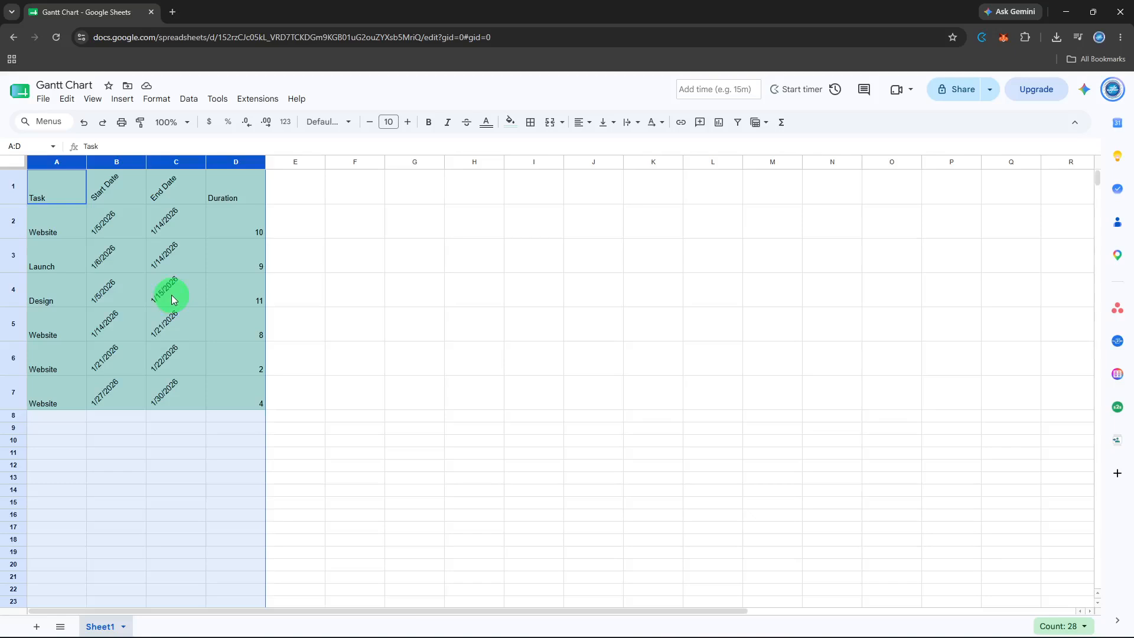
- Apply alternating colors to columns A through D, using the default cyan style with a header
{"action": "left_click", "coordinate": [163, 103]}
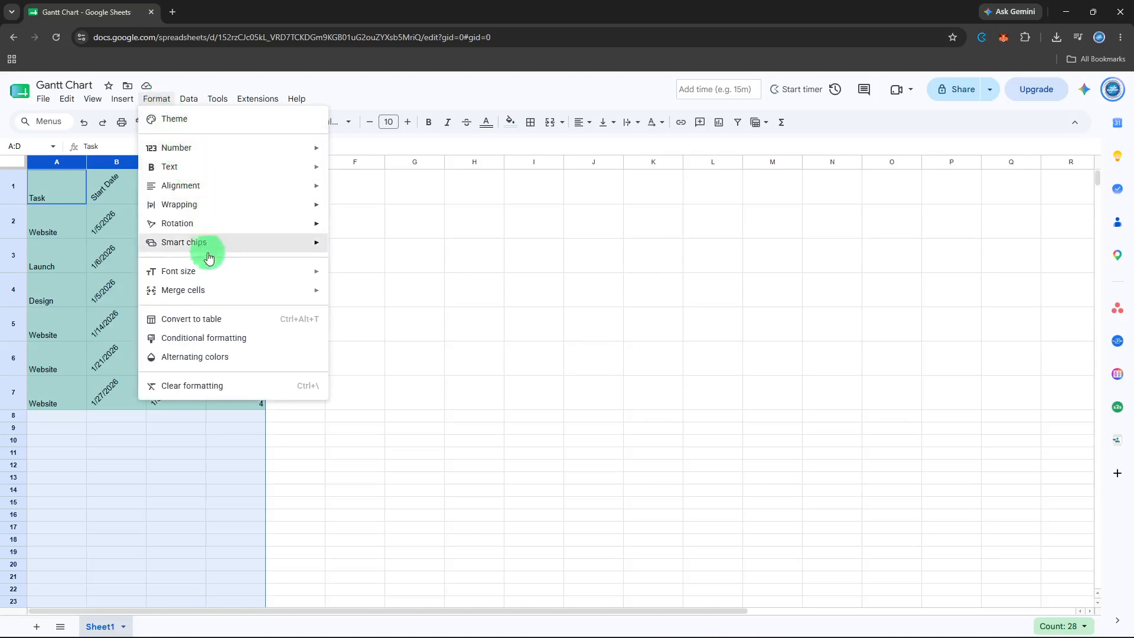
{"action": "left_click", "coordinate": [194, 357]}
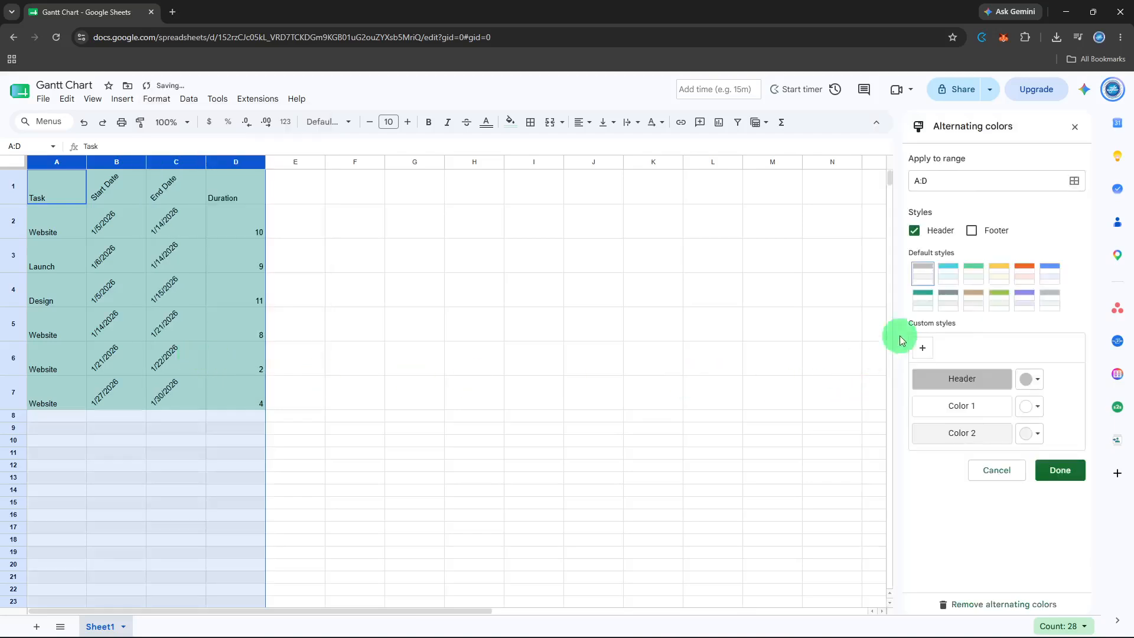
{"action": "left_click", "coordinate": [947, 301]}
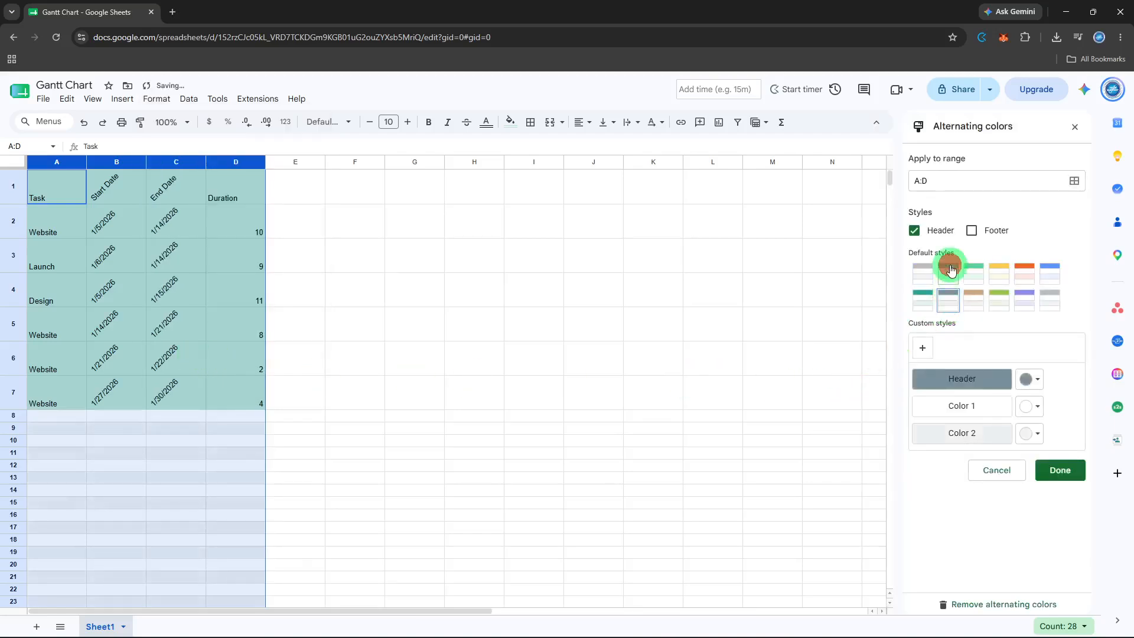
{"action": "left_click", "coordinate": [949, 269]}
{"action": "left_click", "coordinate": [1058, 469]}
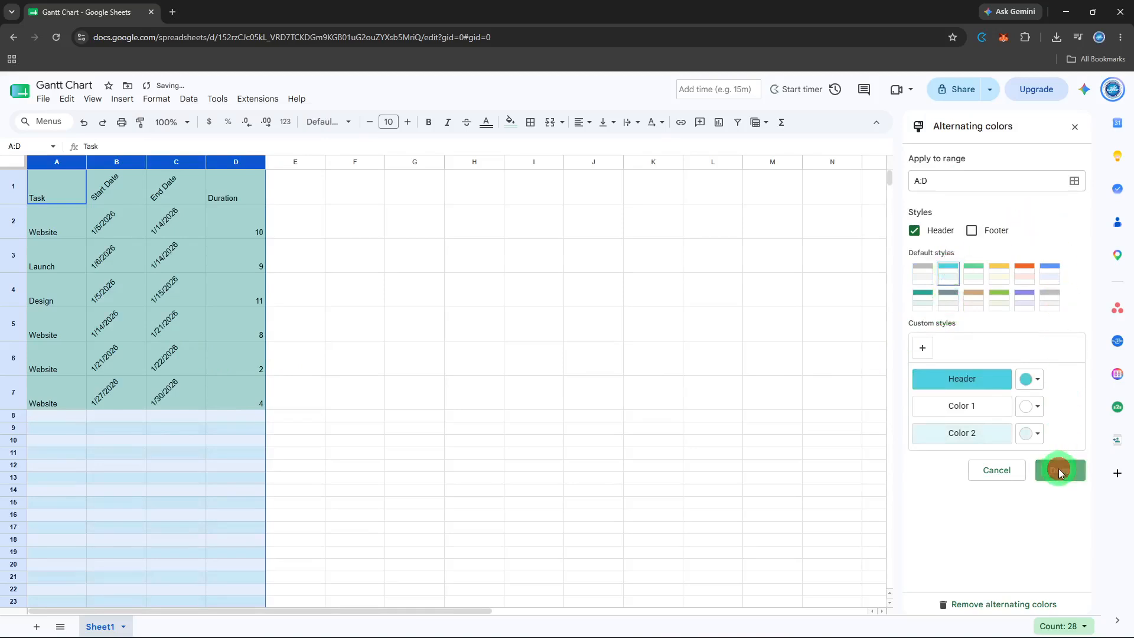
{"action": "left_click", "coordinate": [282, 267]}
{"action": "left_click", "coordinate": [220, 228]}
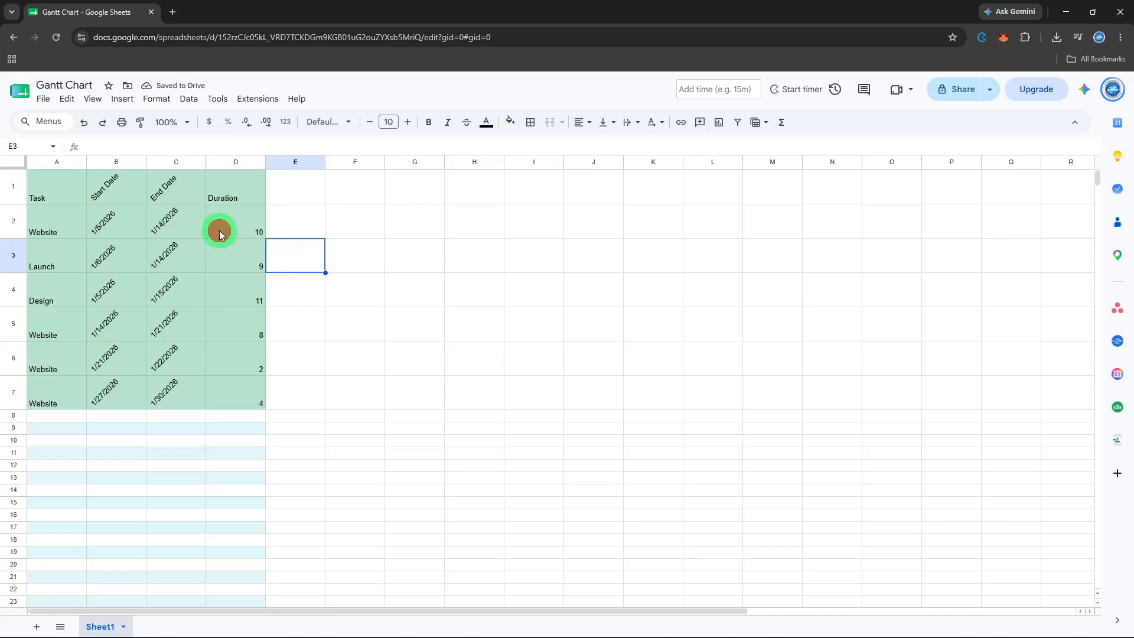
{"action": "left_click", "coordinate": [371, 221]}
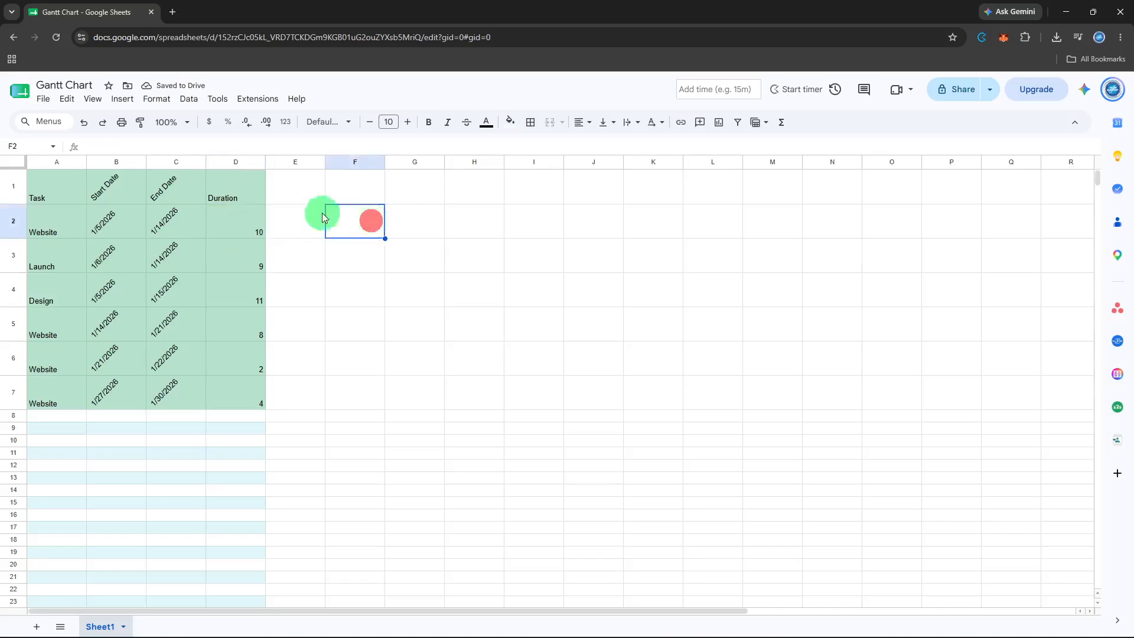
- Insert a chart from the task table in A1:D7, look through the available chart types, and close the chart editor
{"action": "left_click", "coordinate": [74, 185]}
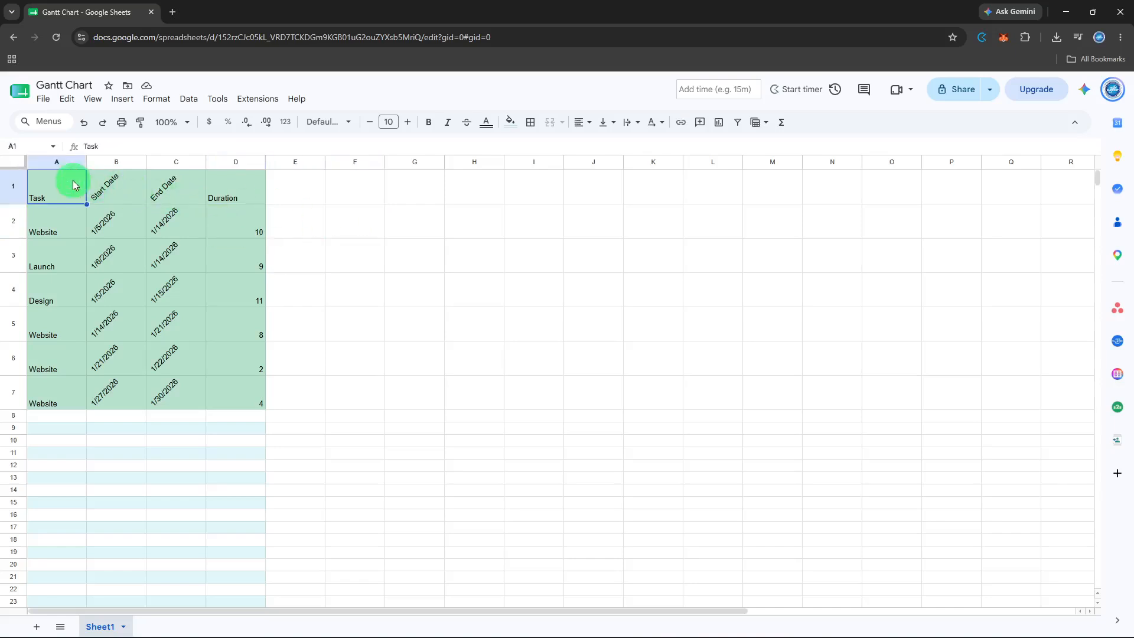
{"action": "left_click_drag", "start_coordinate": [75, 185], "coordinate": [241, 391]}
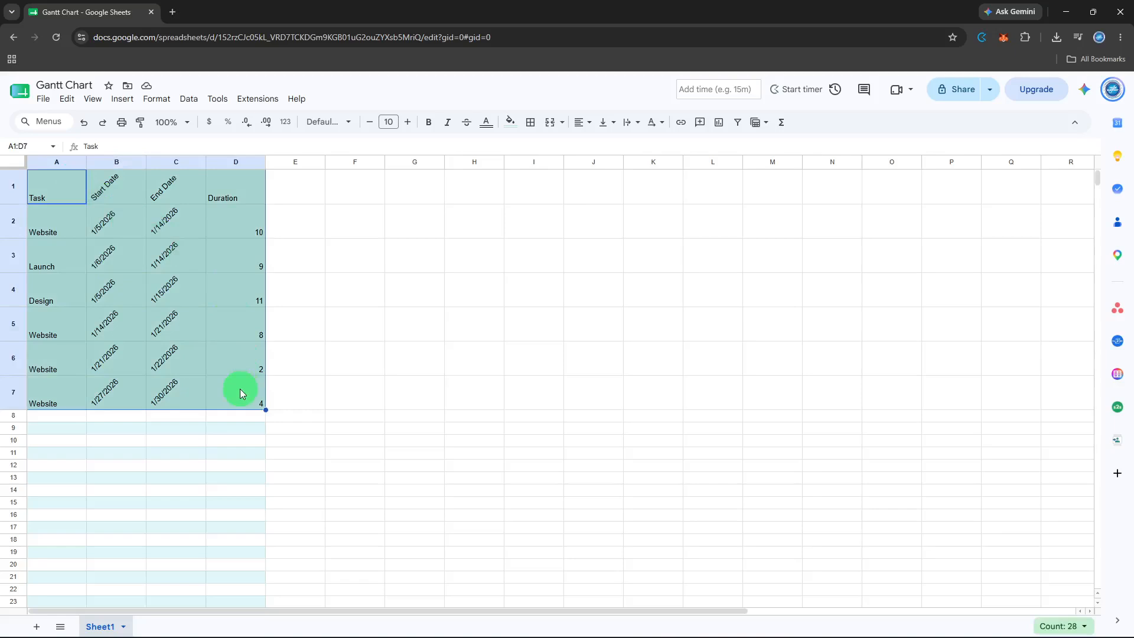
{"action": "left_click", "coordinate": [720, 131]}
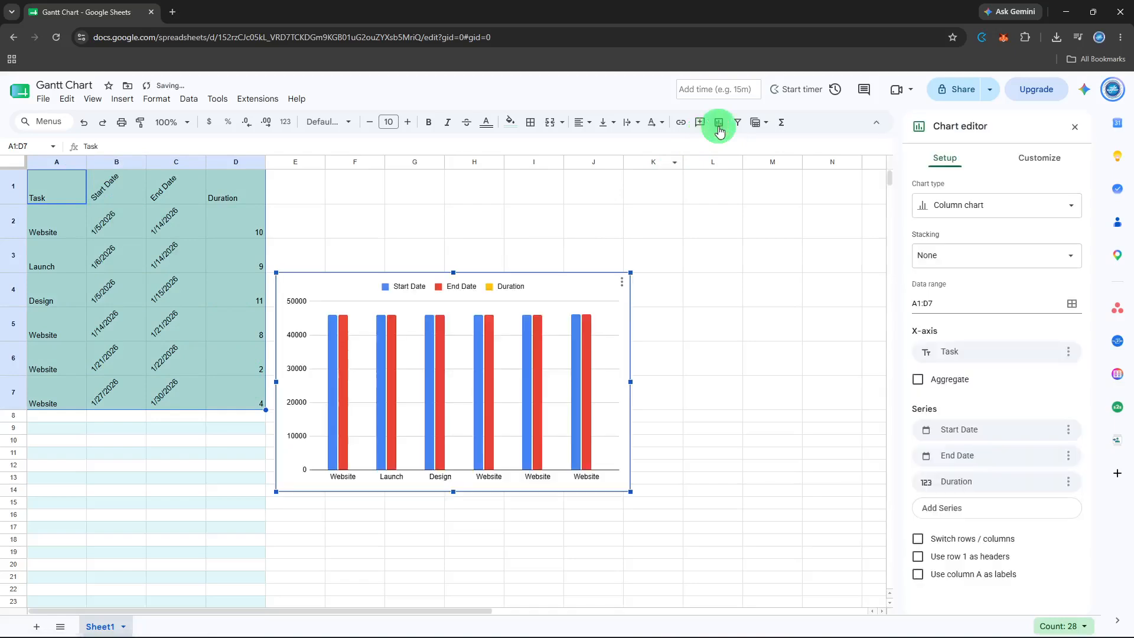
{"action": "left_click", "coordinate": [919, 203]}
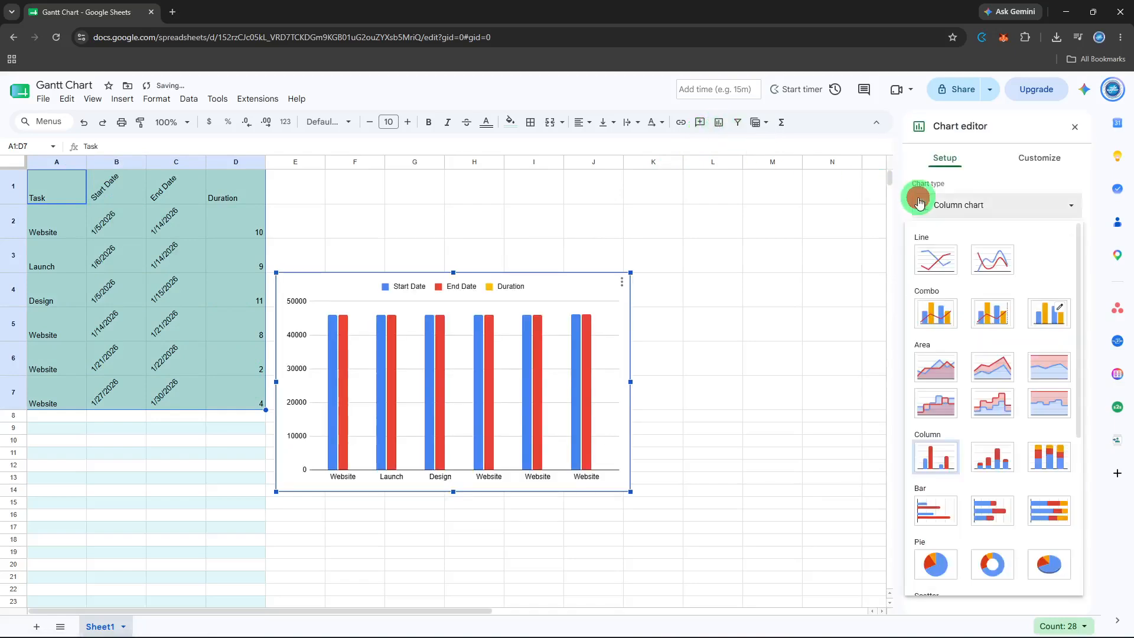
{"action": "scroll", "coordinate": [934, 266], "scroll_direction": "down", "scroll_amount": 3}
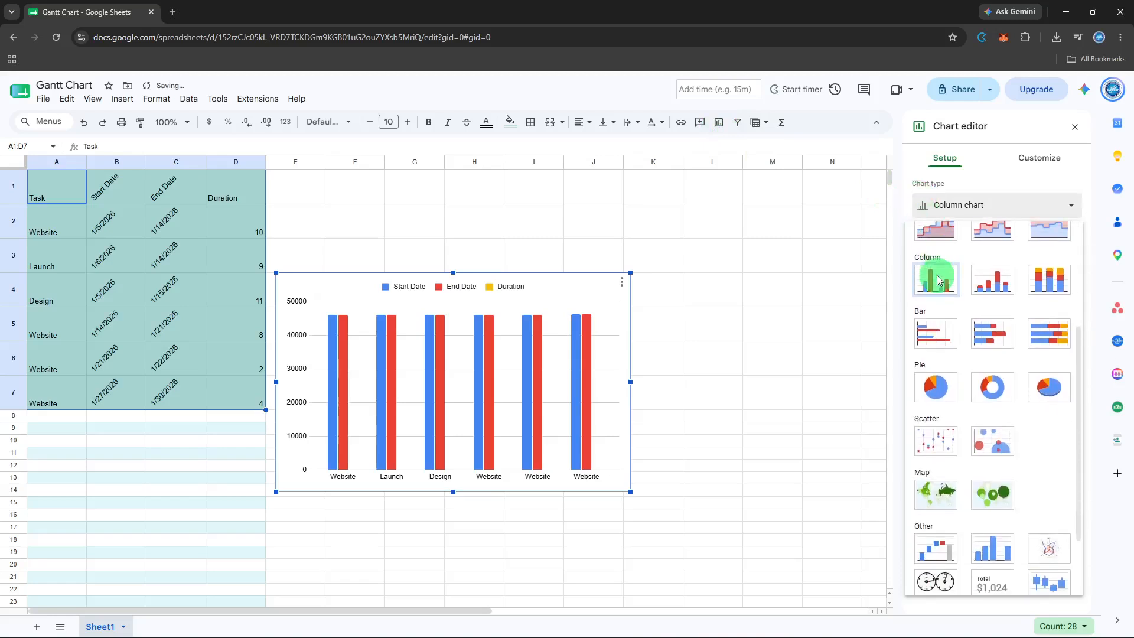
{"action": "scroll", "coordinate": [939, 280], "scroll_direction": "down", "scroll_amount": 2}
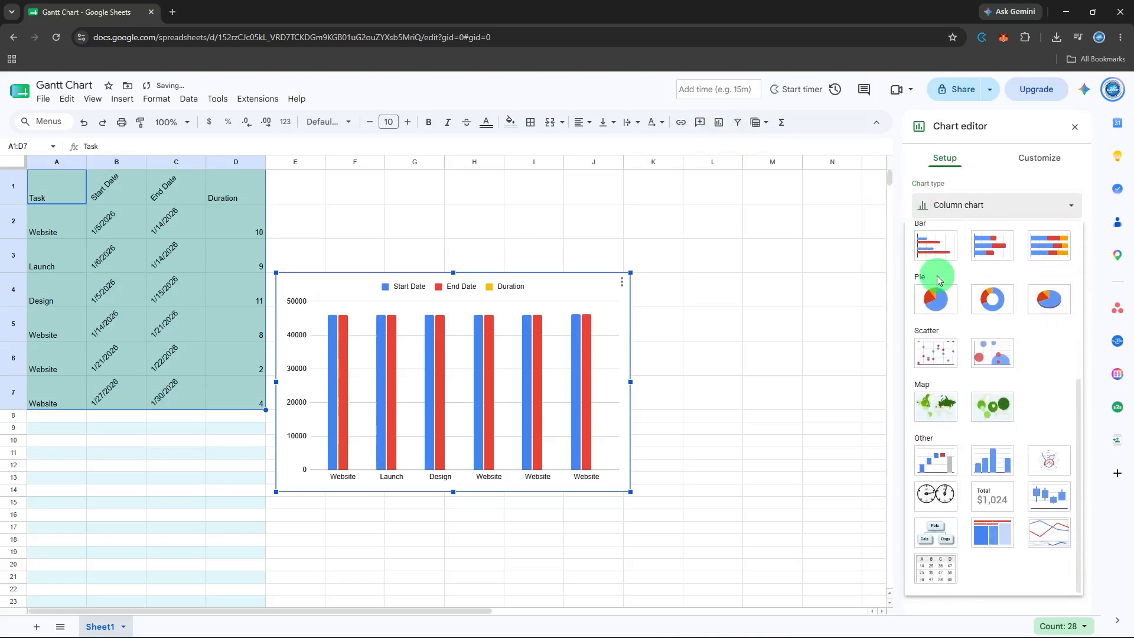
{"action": "scroll", "coordinate": [939, 280], "scroll_direction": "up", "scroll_amount": 5}
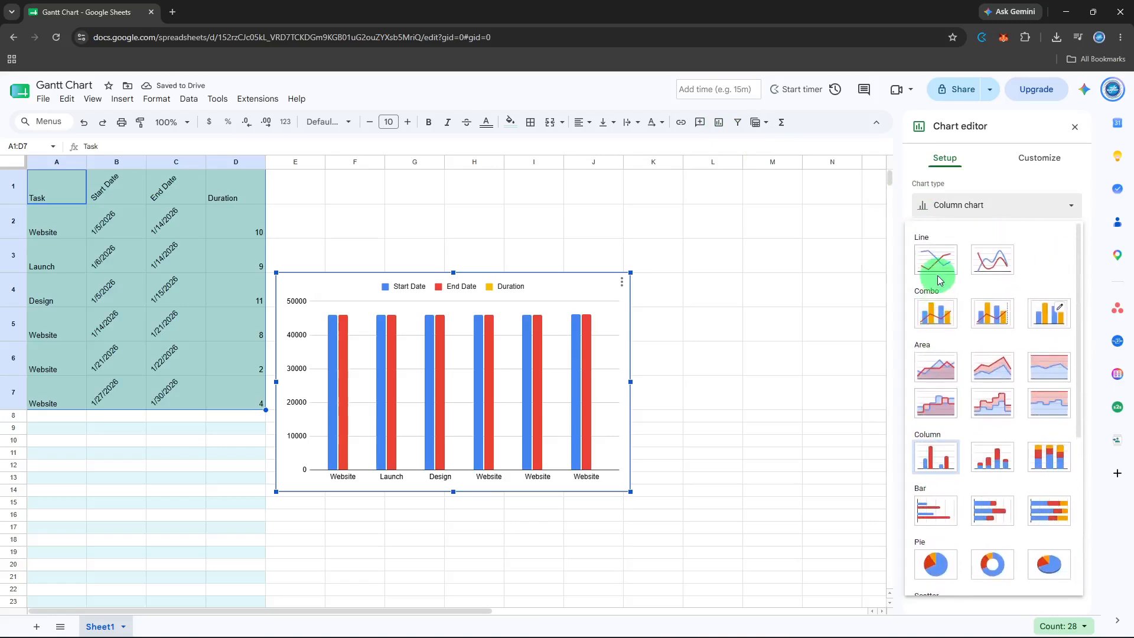
{"action": "left_click", "coordinate": [1055, 168]}
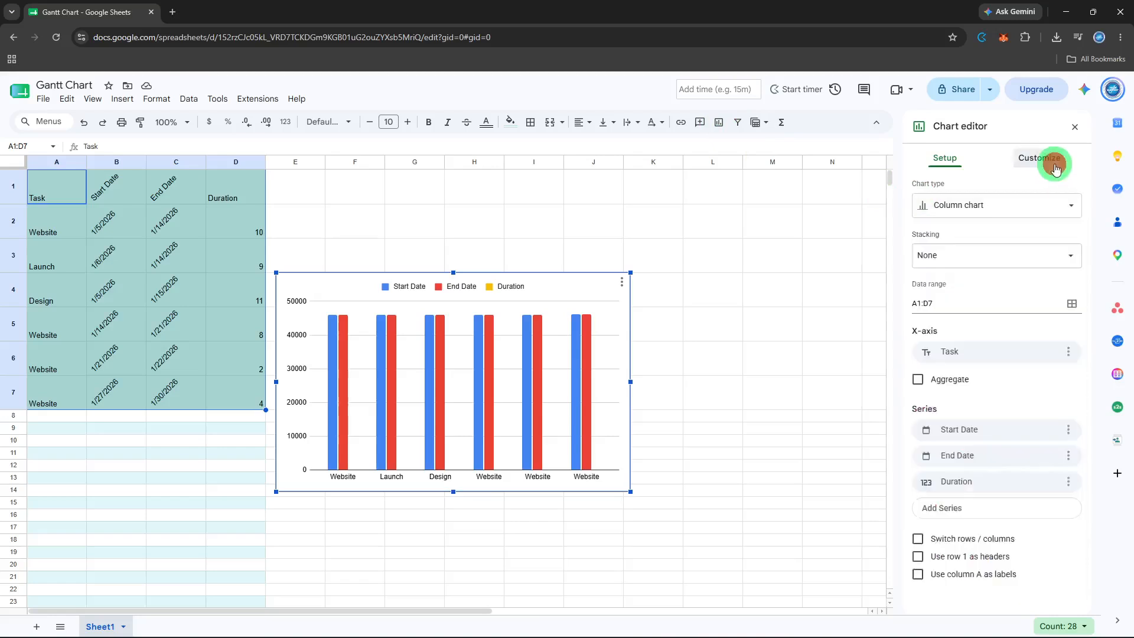
{"action": "left_click", "coordinate": [1074, 129]}
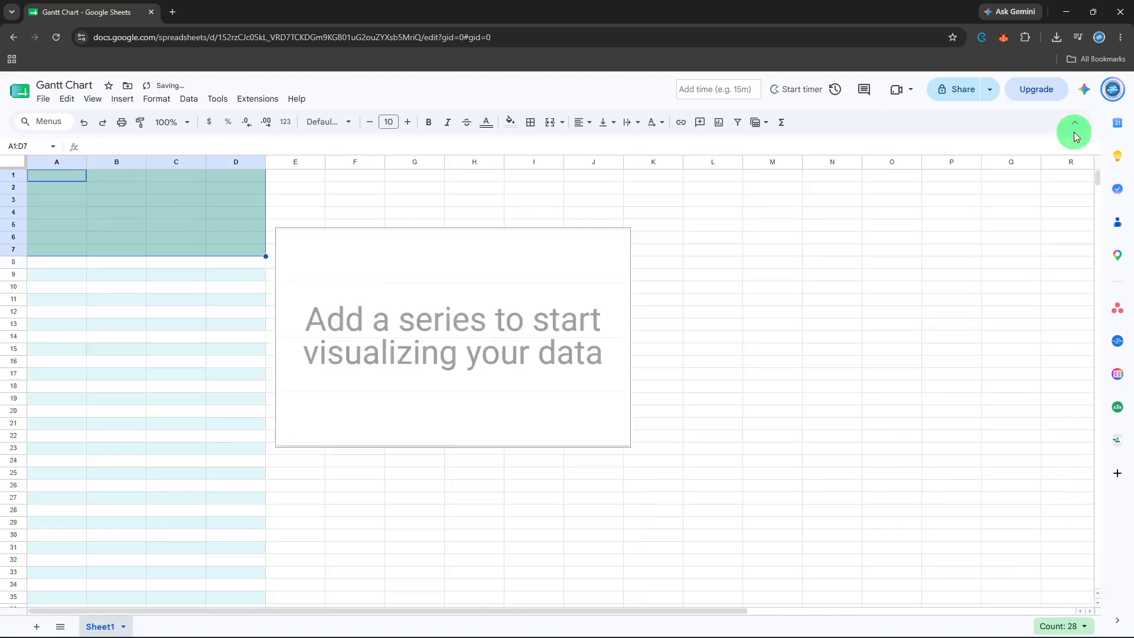
- Try to delete the inserted chart, and undo the last changes to bring back the task table
{"action": "left_click", "coordinate": [729, 261]}
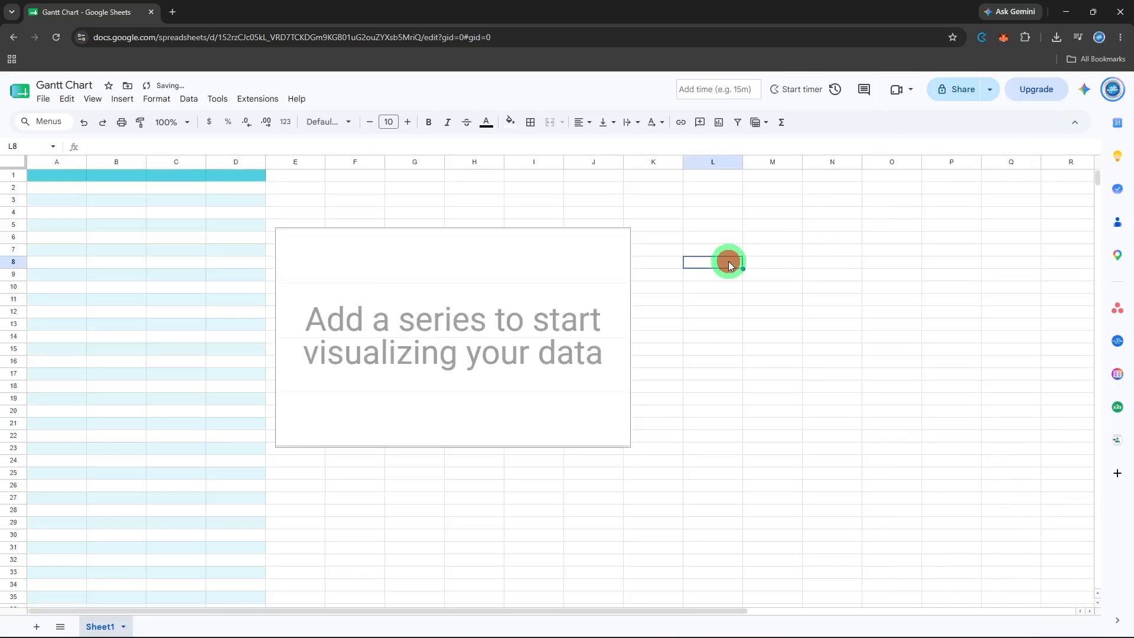
{"action": "left_click", "coordinate": [451, 318]}
{"action": "key", "text": "Delete"}
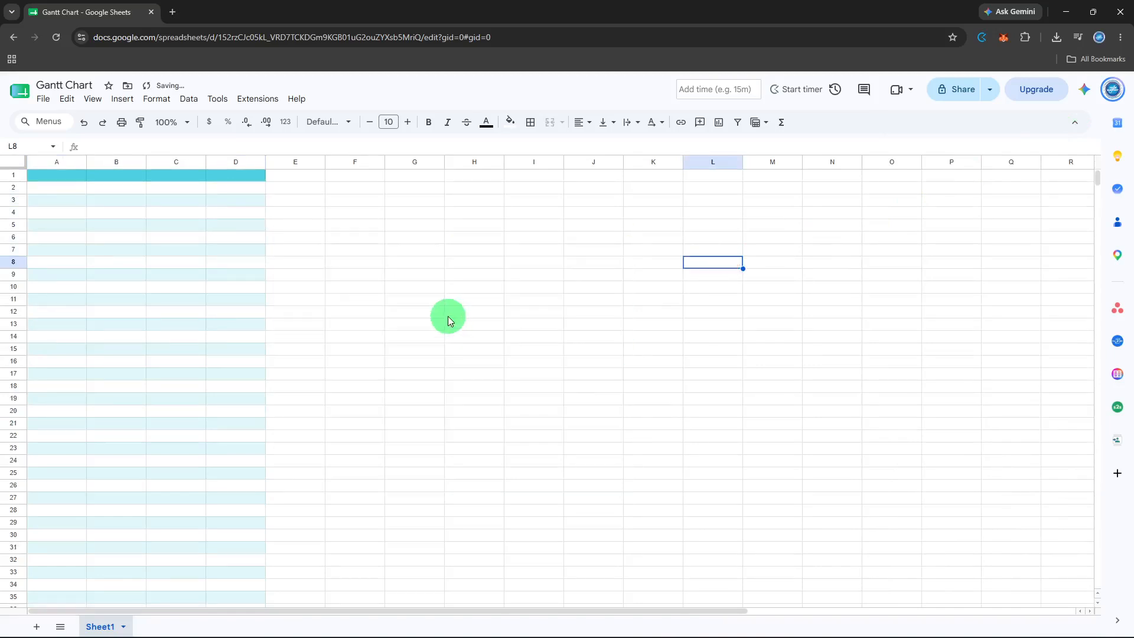
{"action": "key", "text": "ctrl+z"}
{"action": "key", "text": "ctrl+z"}
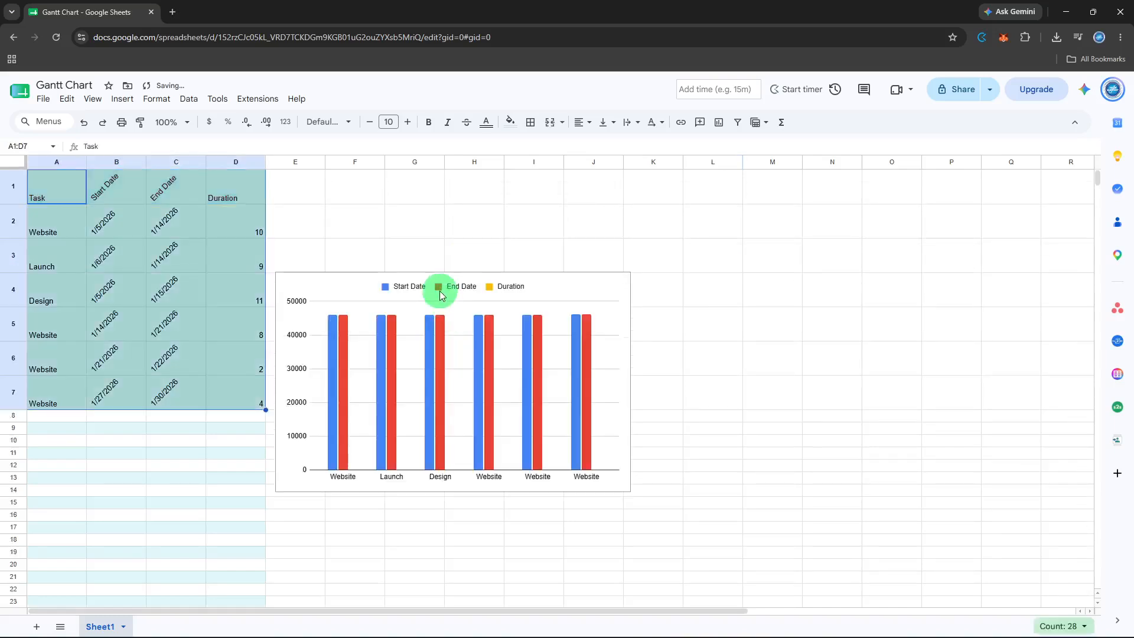
- Delete the column chart beside the task table
{"action": "left_click", "coordinate": [439, 291]}
{"action": "key", "text": "Delete"}
{"action": "left_click", "coordinate": [438, 287]}
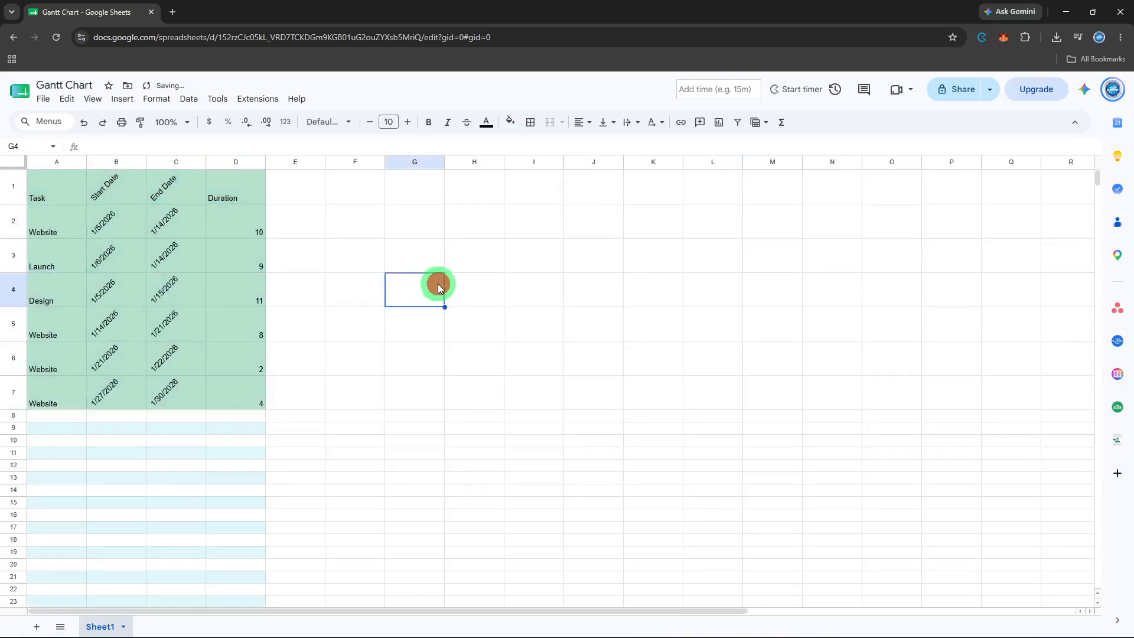
- Apply the Tilt up text rotation to the whole task table in A1:D7
{"action": "left_click", "coordinate": [260, 229]}
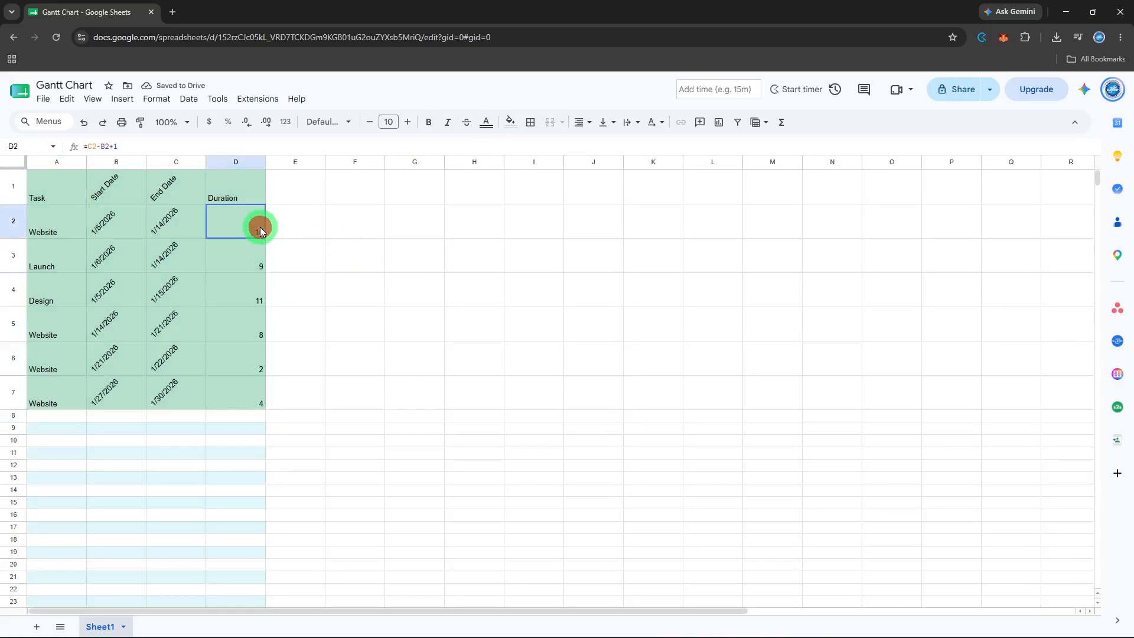
{"action": "left_click_drag", "start_coordinate": [53, 182], "coordinate": [236, 388]}
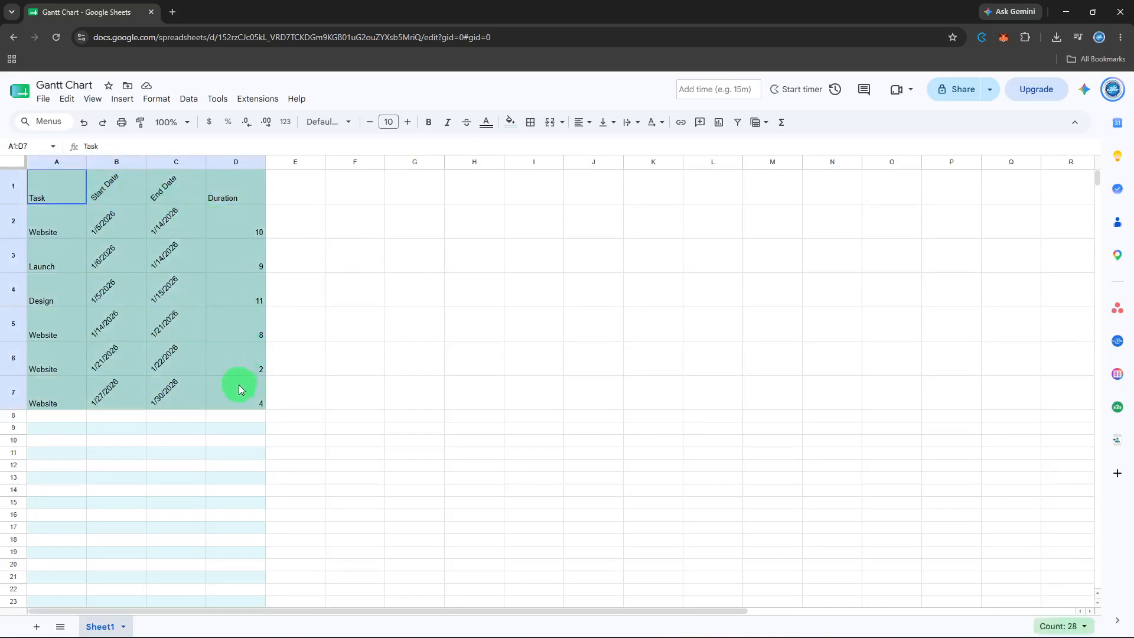
{"action": "left_click", "coordinate": [146, 108]}
{"action": "mouse_move", "coordinate": [228, 224]}
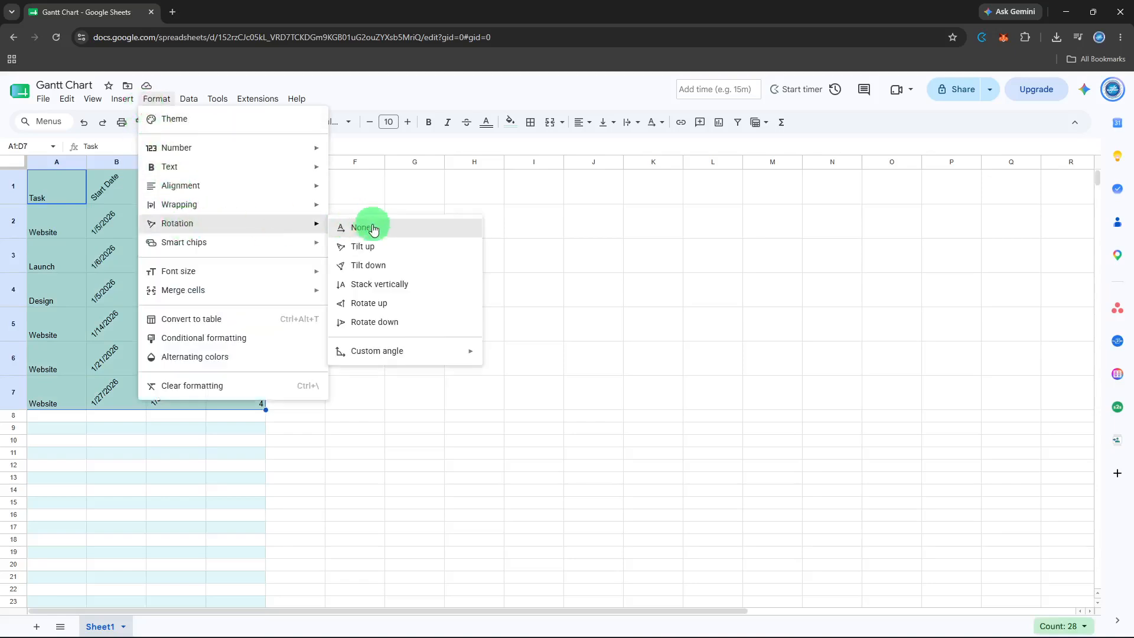
{"action": "left_click", "coordinate": [374, 246]}
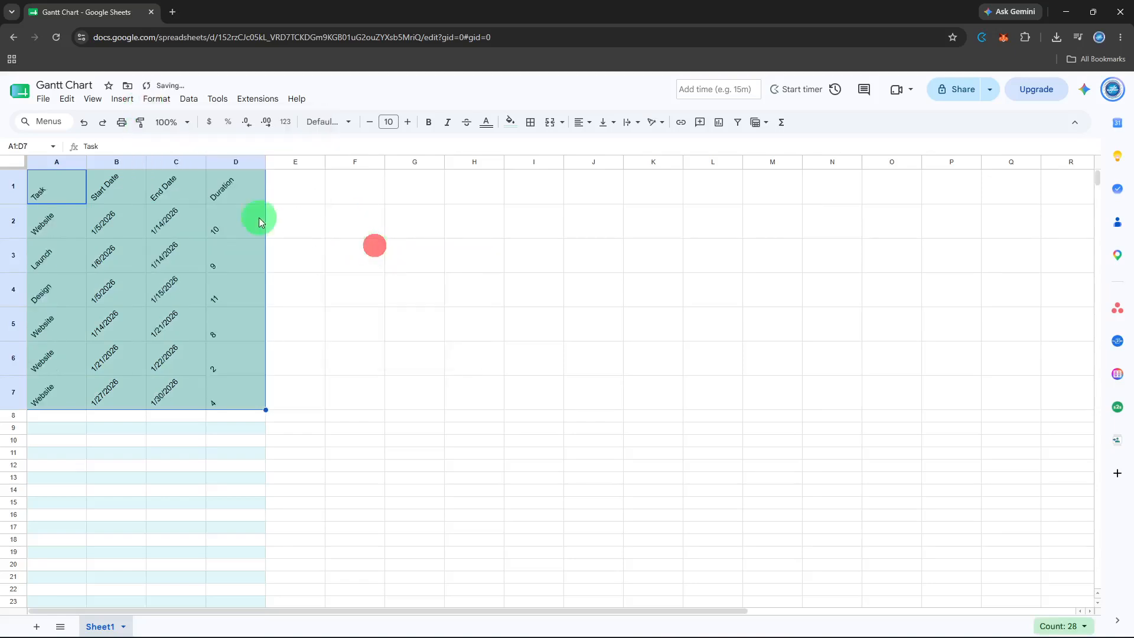
{"action": "left_click", "coordinate": [244, 197]}
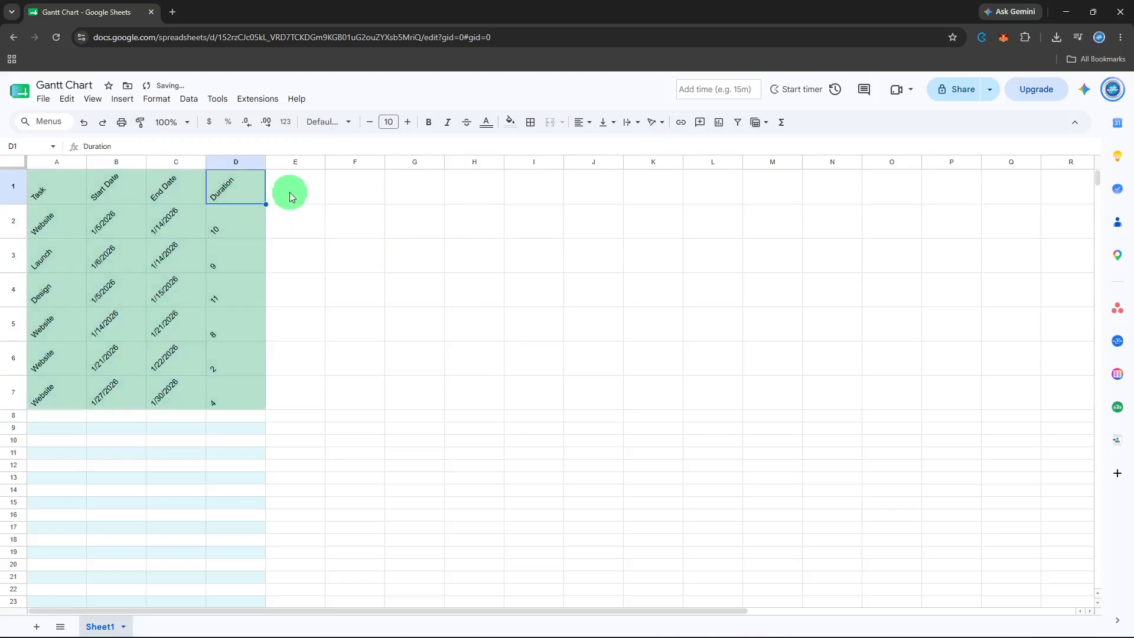
- Make the header row in A1:D1 bold
{"action": "left_click", "coordinate": [62, 201]}
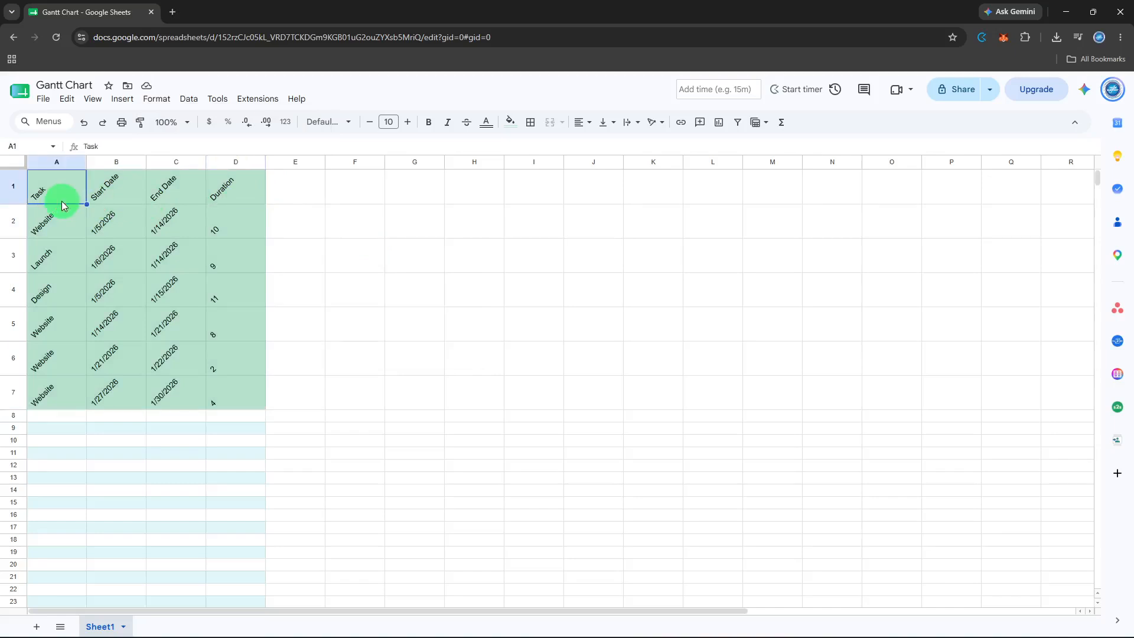
{"action": "left_click_drag", "start_coordinate": [61, 201], "coordinate": [211, 200]}
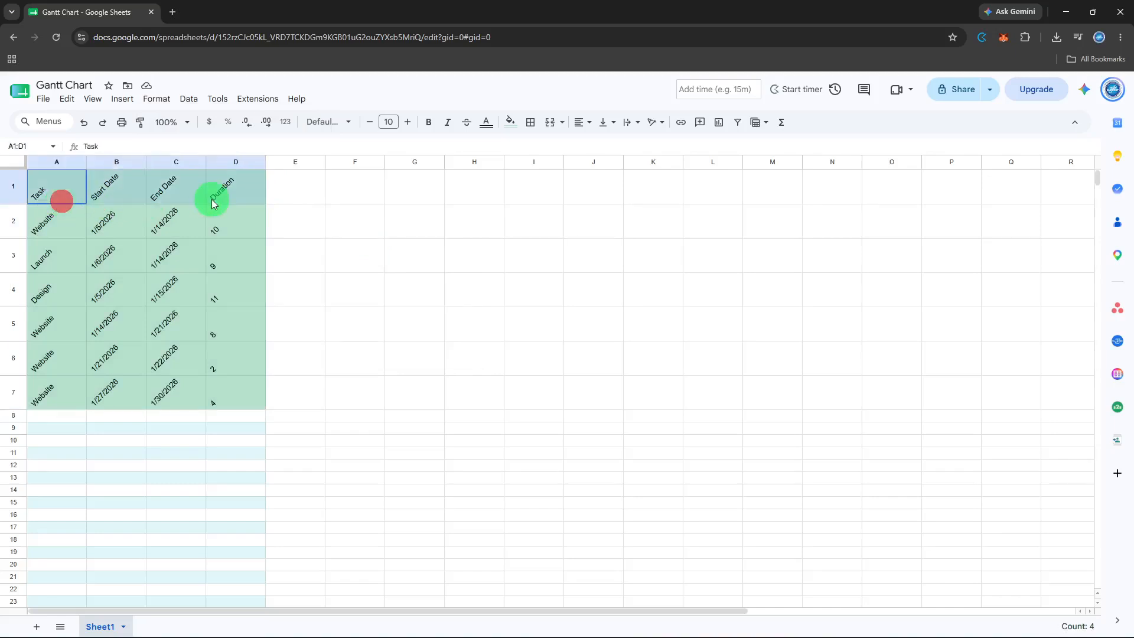
{"action": "left_click", "coordinate": [426, 123]}
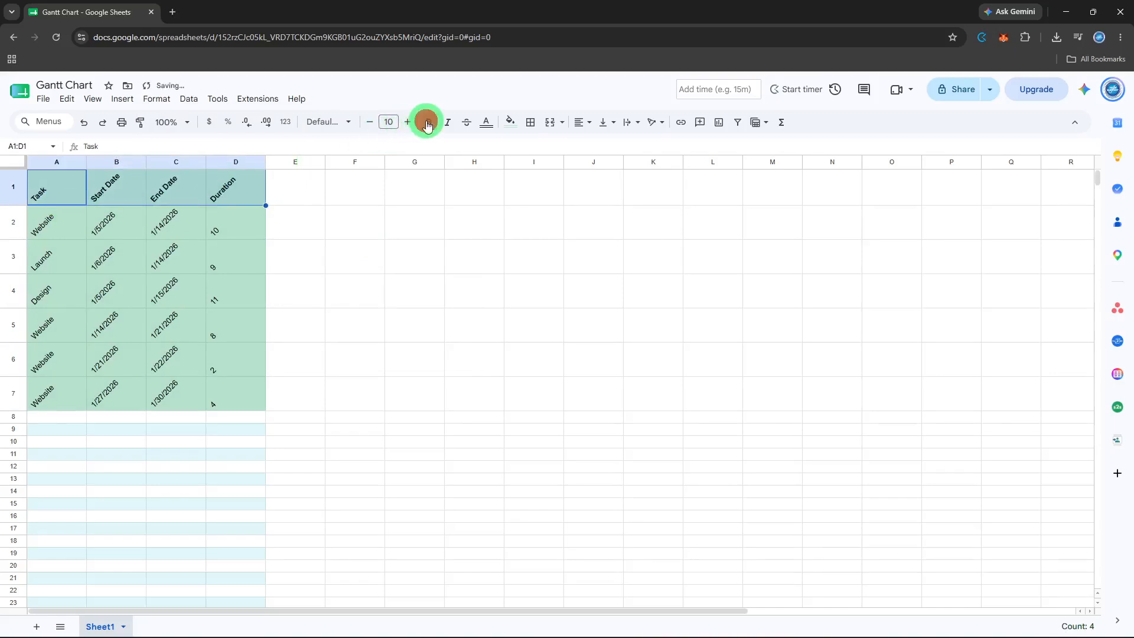
- Start another conditional format rule for the task table in A1:D7
{"action": "left_click_drag", "start_coordinate": [45, 230], "coordinate": [201, 230]}
{"action": "left_click_drag", "start_coordinate": [62, 185], "coordinate": [223, 385]}
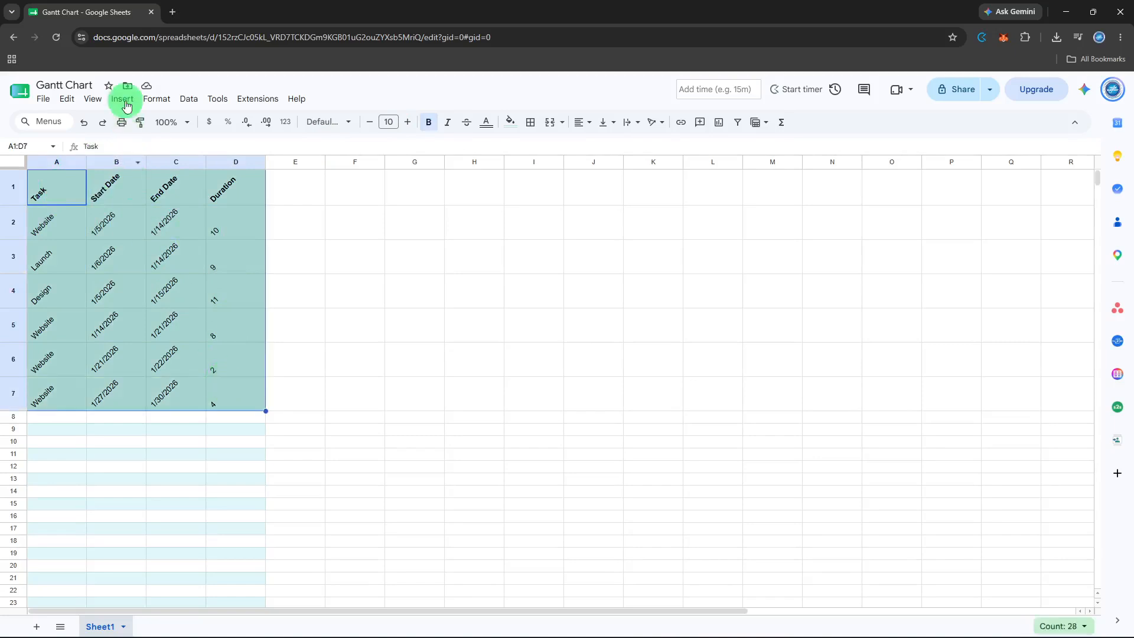
{"action": "left_click", "coordinate": [151, 99]}
{"action": "mouse_move", "coordinate": [214, 228]}
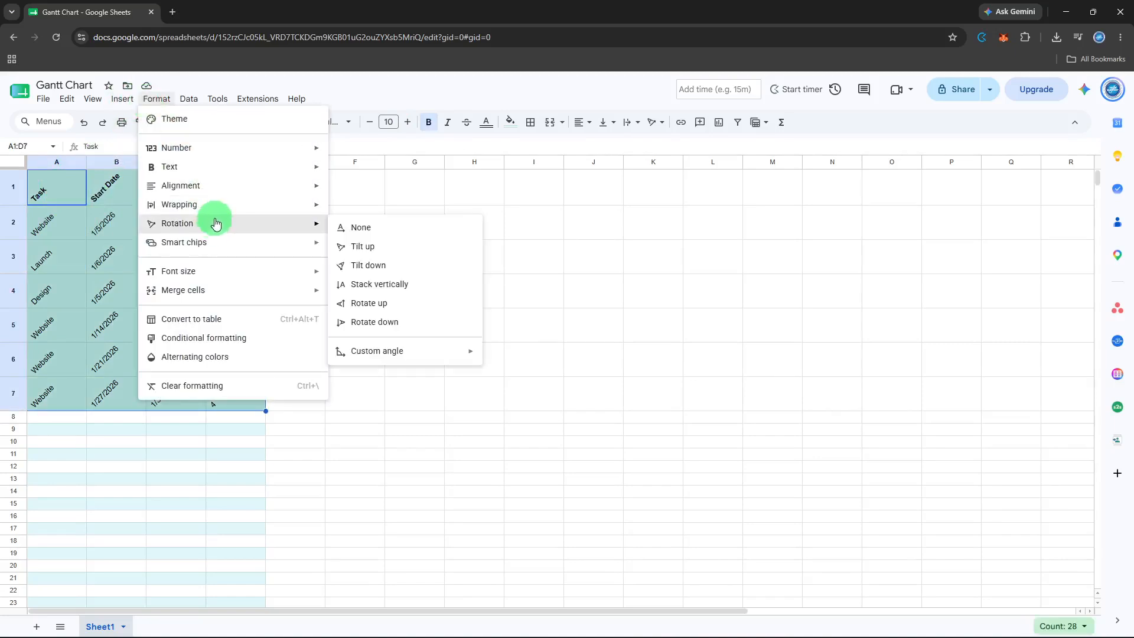
{"action": "left_click", "coordinate": [212, 339]}
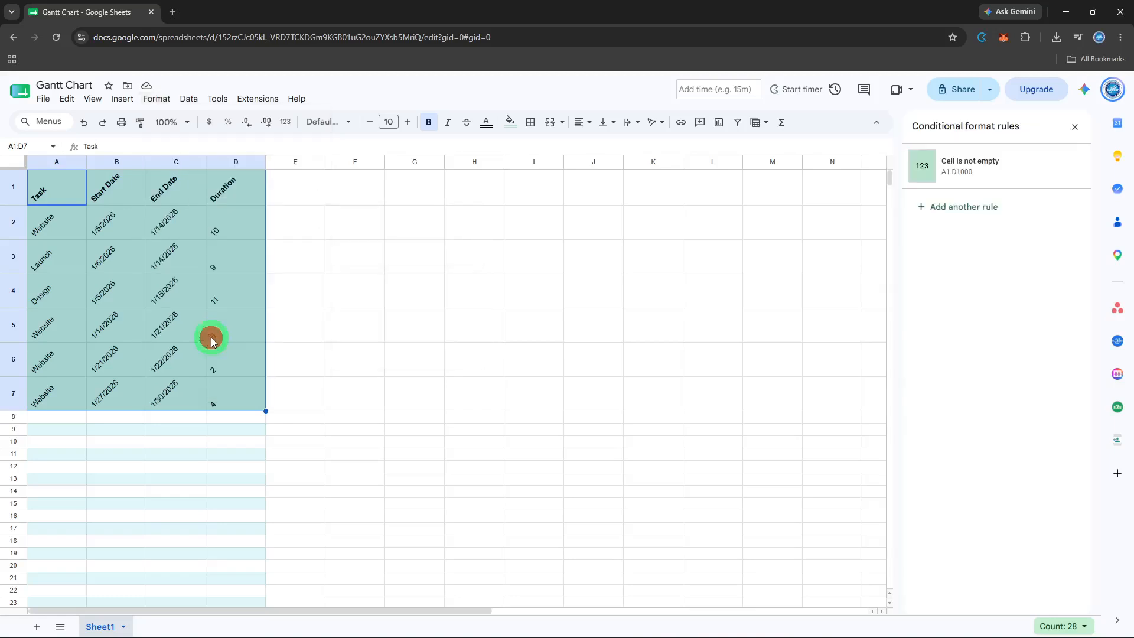
{"action": "left_click", "coordinate": [949, 211]}
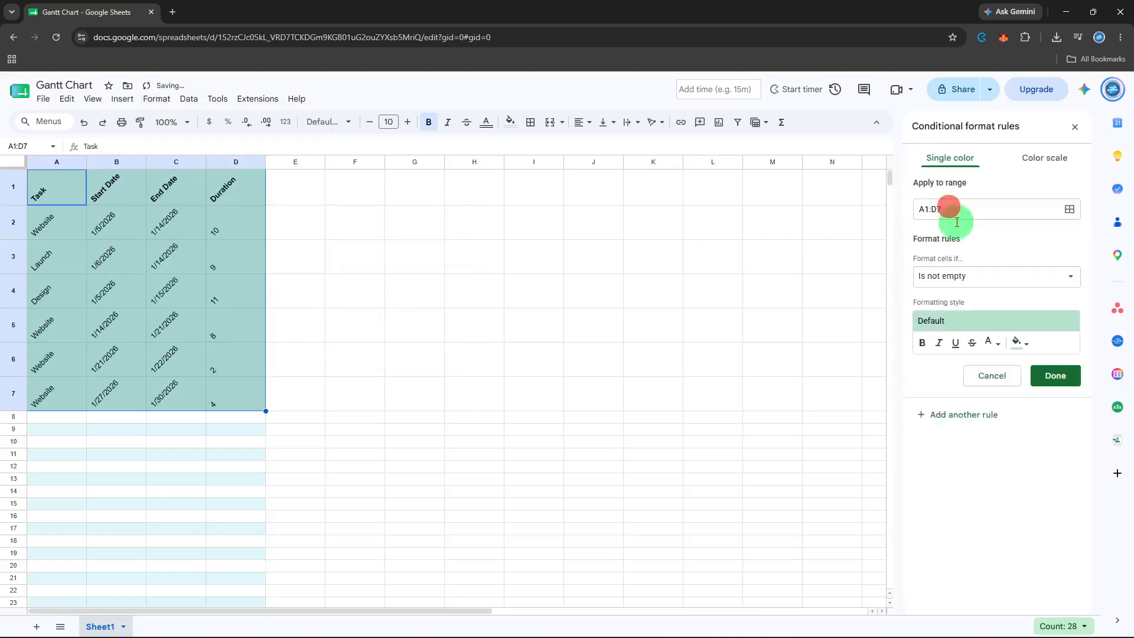
{"action": "left_click", "coordinate": [955, 286]}
{"action": "scroll", "coordinate": [945, 425], "scroll_direction": "down", "scroll_amount": 1}
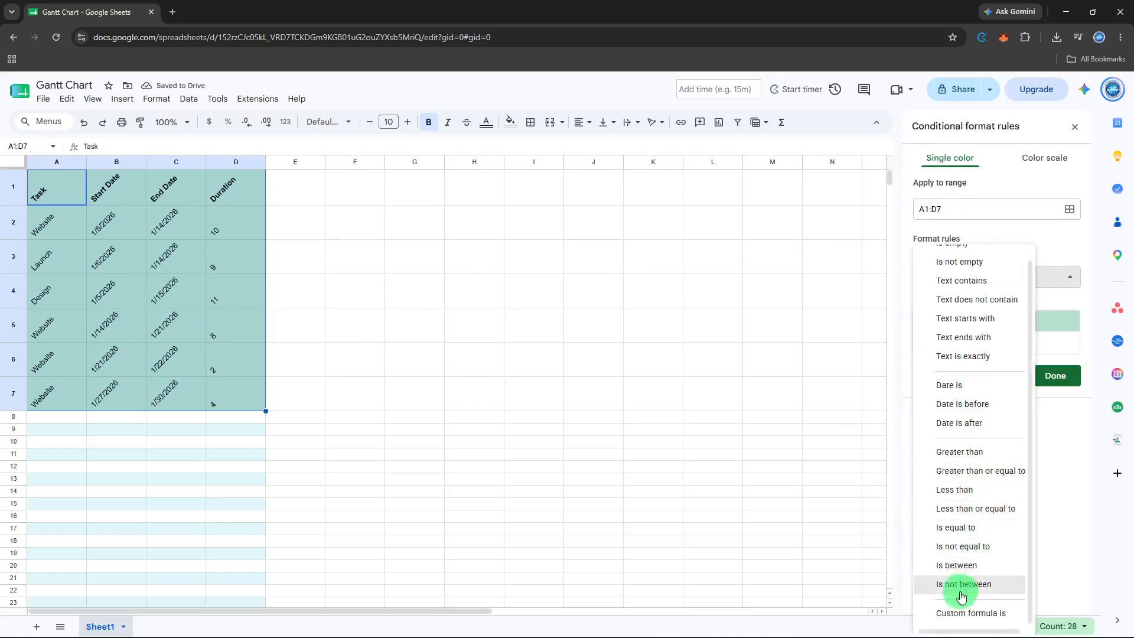
{"action": "left_click", "coordinate": [957, 611]}
{"action": "left_click", "coordinate": [982, 303]}
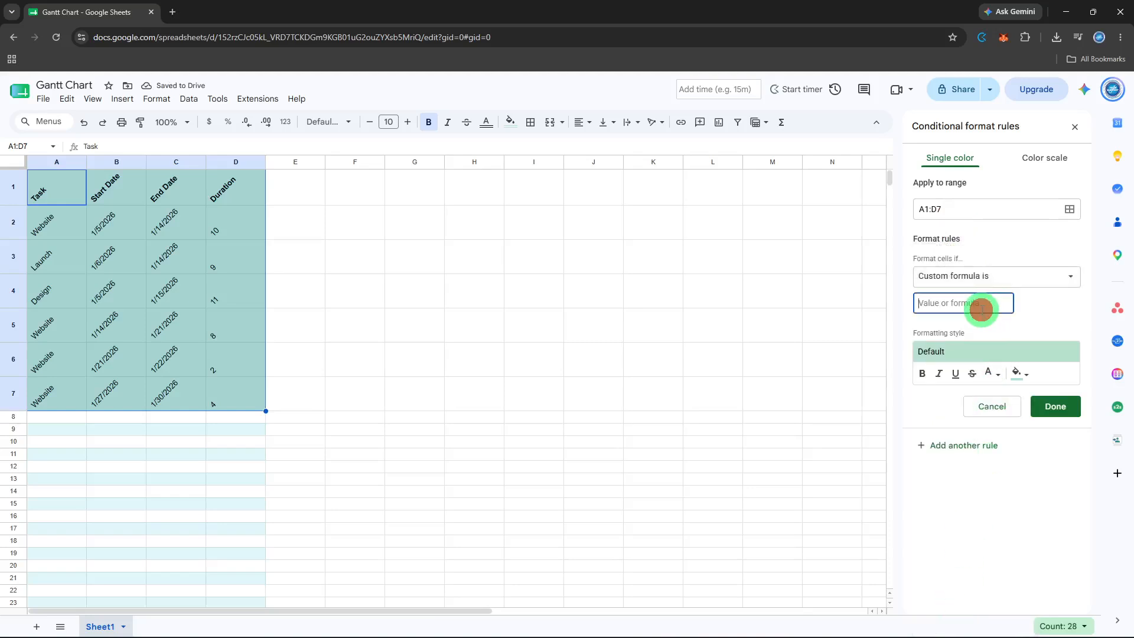
- Set the A1:D7 rule to format cells whose date is today and save it
{"action": "left_click", "coordinate": [983, 281]}
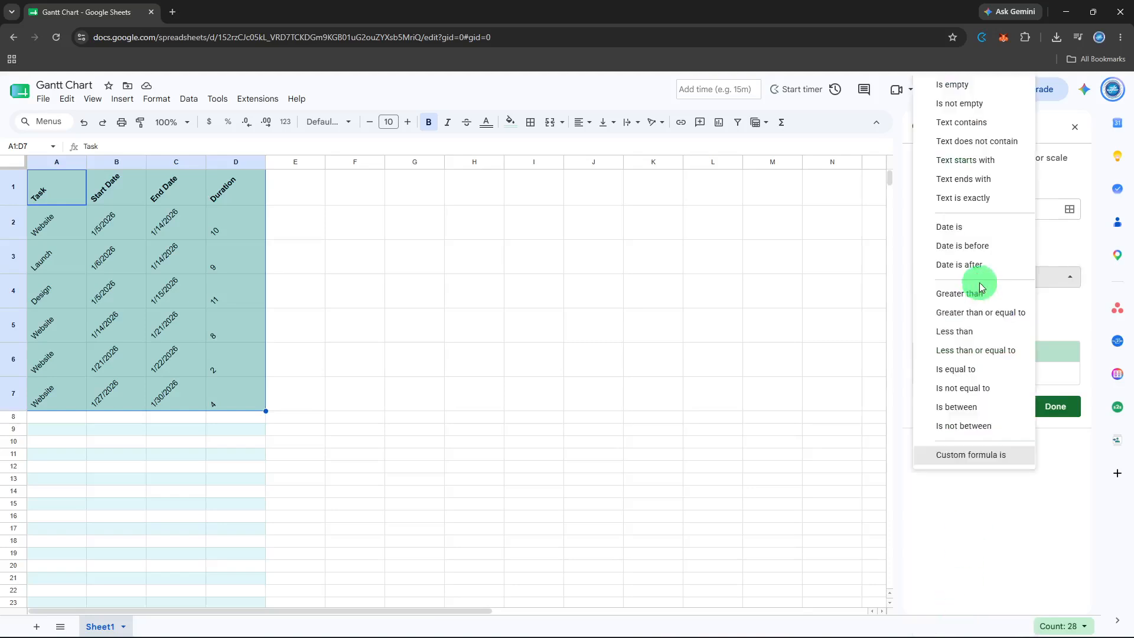
{"action": "left_click", "coordinate": [991, 231]}
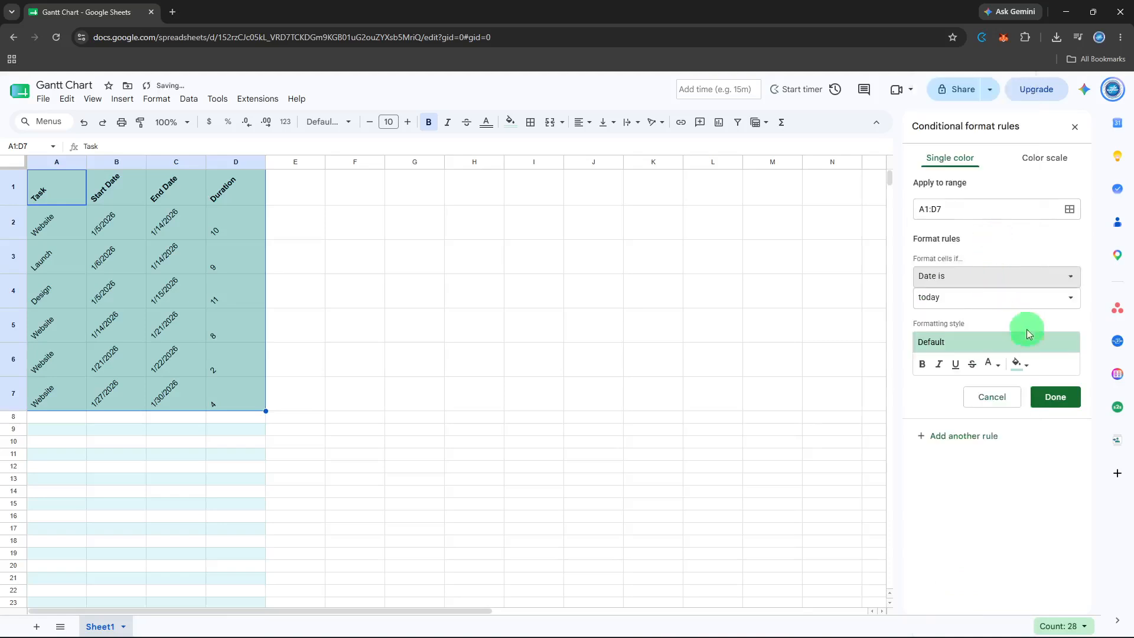
{"action": "left_click", "coordinate": [1057, 395]}
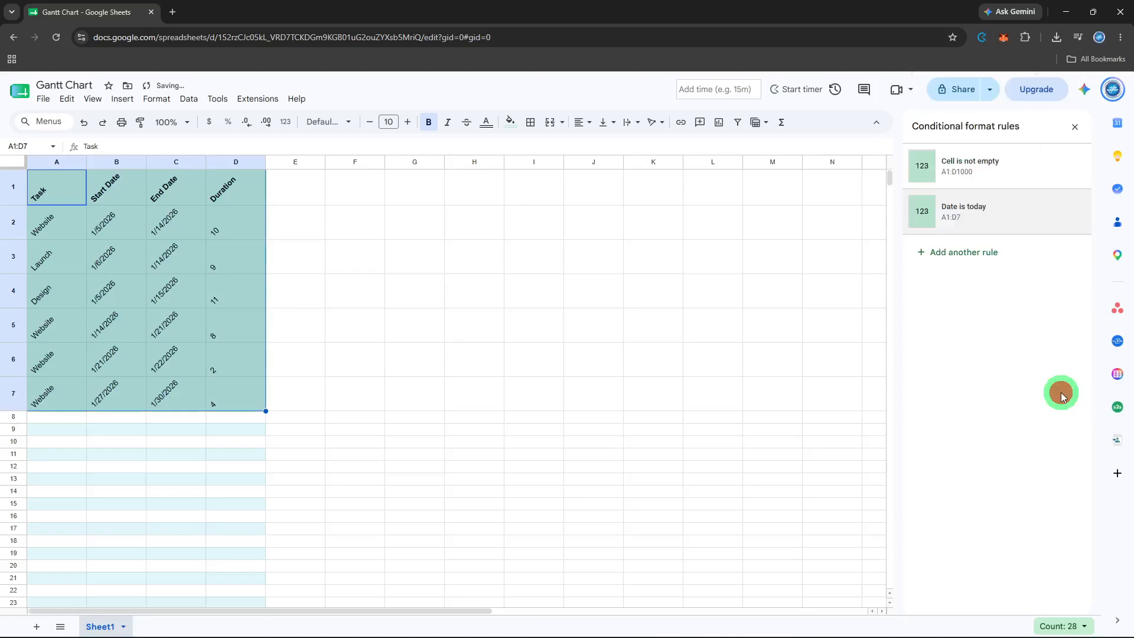
- Change the fill color of the "Date is today" rule to light red, save it and close the conditional format rules
{"action": "left_click", "coordinate": [1033, 223]}
{"action": "left_click", "coordinate": [1020, 364]}
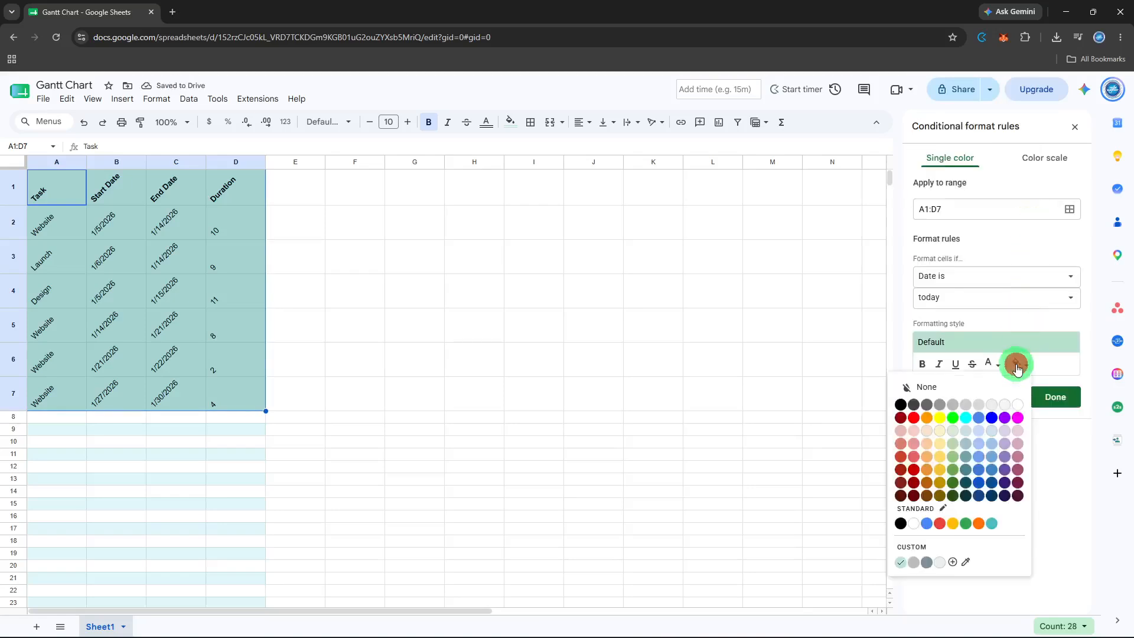
{"action": "left_click", "coordinate": [915, 431]}
{"action": "left_click", "coordinate": [1070, 398]}
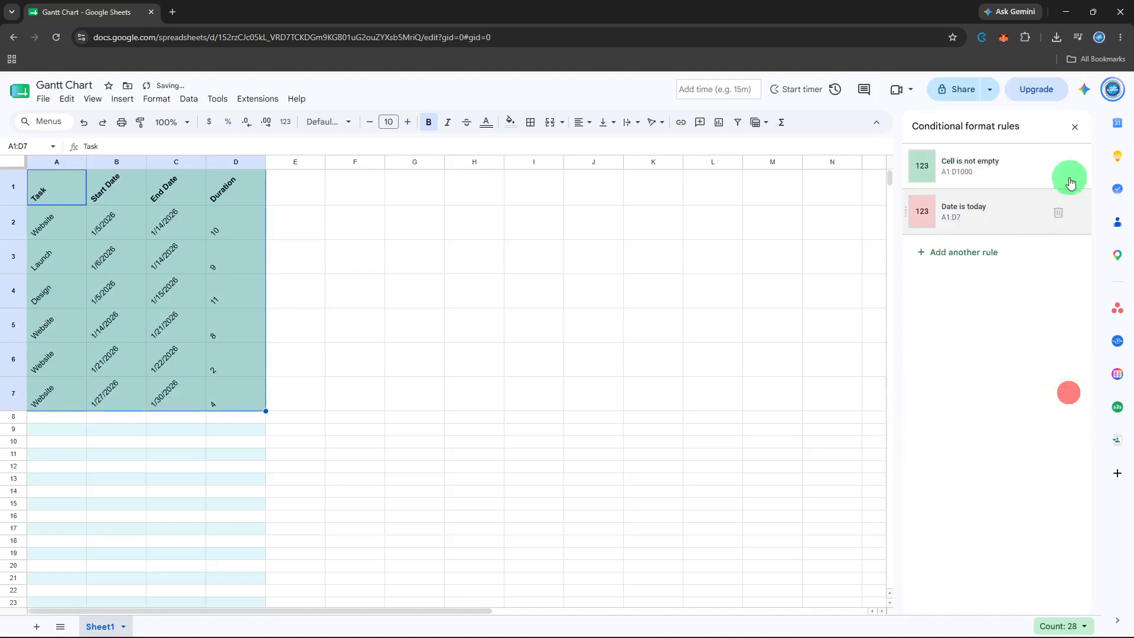
{"action": "left_click", "coordinate": [1072, 125]}
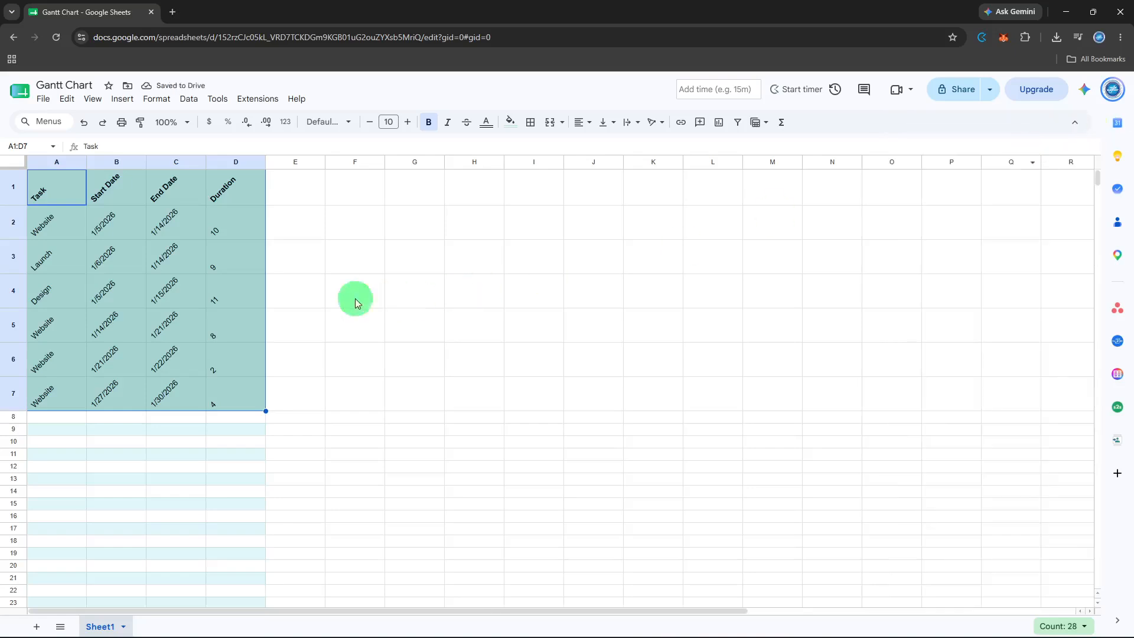
- Check the start date in B2 with its date picker, and the Launch task's date and duration cells in row 3
{"action": "double_click", "coordinate": [124, 228]}
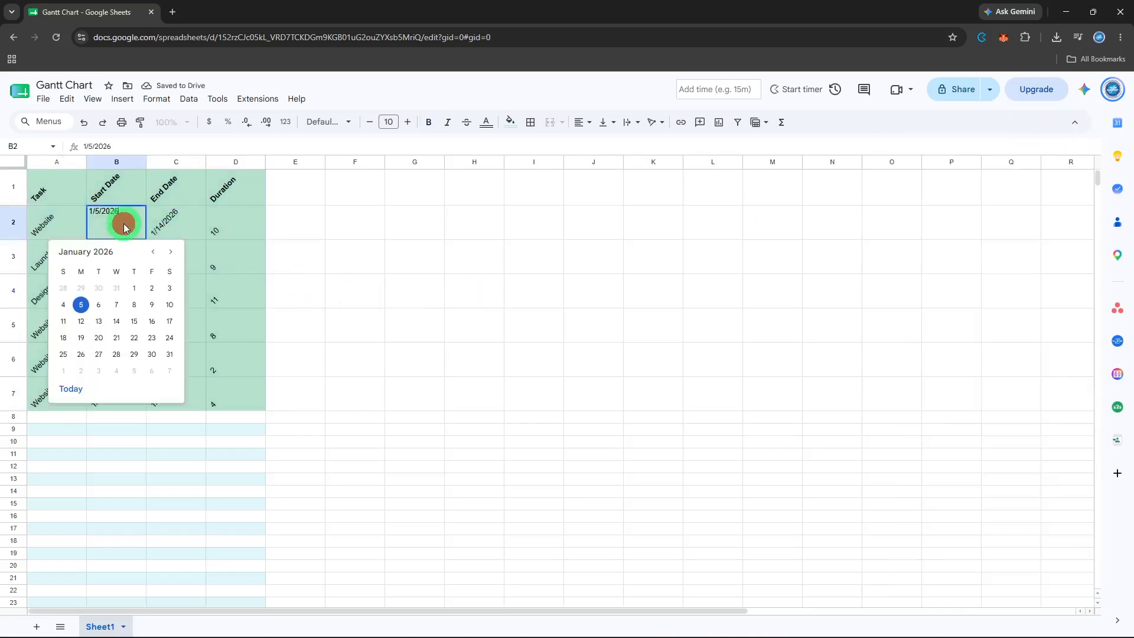
{"action": "left_click", "coordinate": [79, 305]}
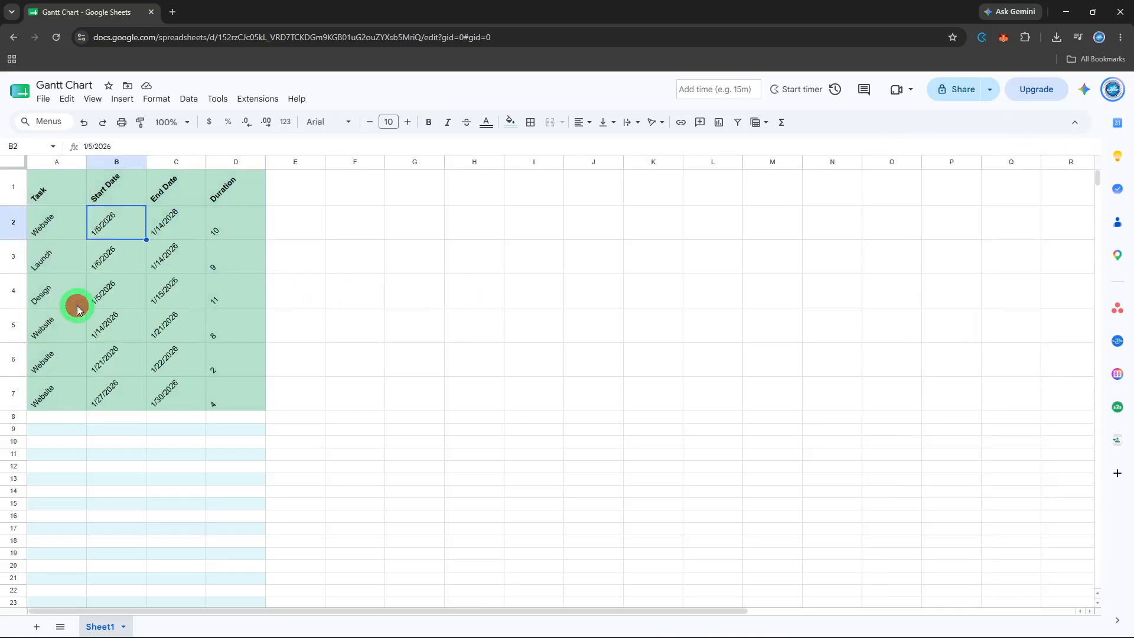
{"action": "left_click", "coordinate": [142, 266]}
{"action": "left_click", "coordinate": [168, 260]}
{"action": "double_click", "coordinate": [168, 260]}
{"action": "left_click", "coordinate": [226, 245]}
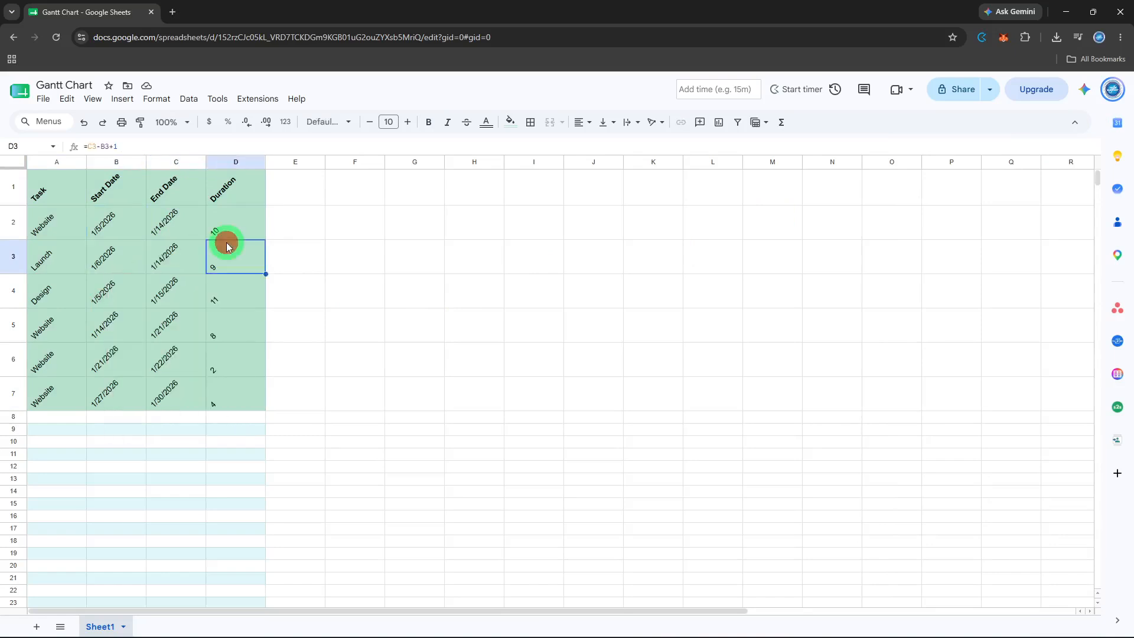